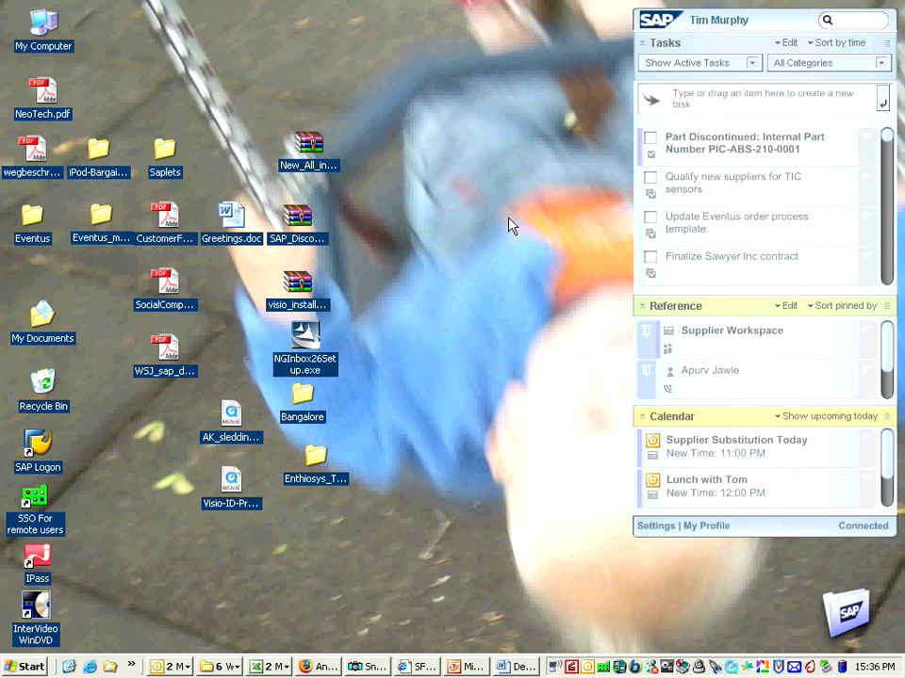
- Retitle the Part Discontinued task 'Taibai cancellation', note Taibai cancelled production, and add the Espn.com feed
click(689, 149)
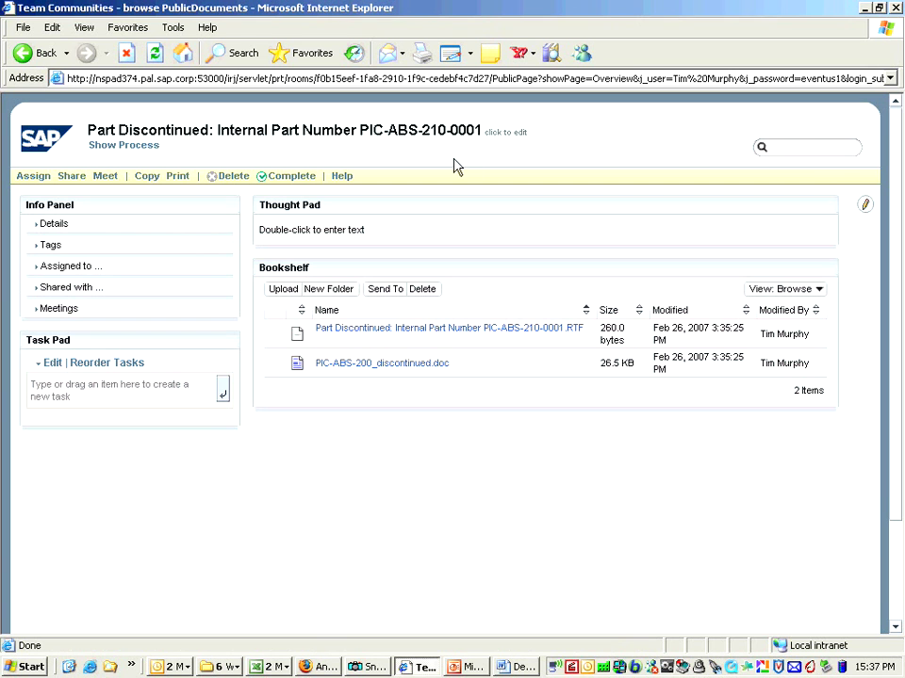
click(194, 133)
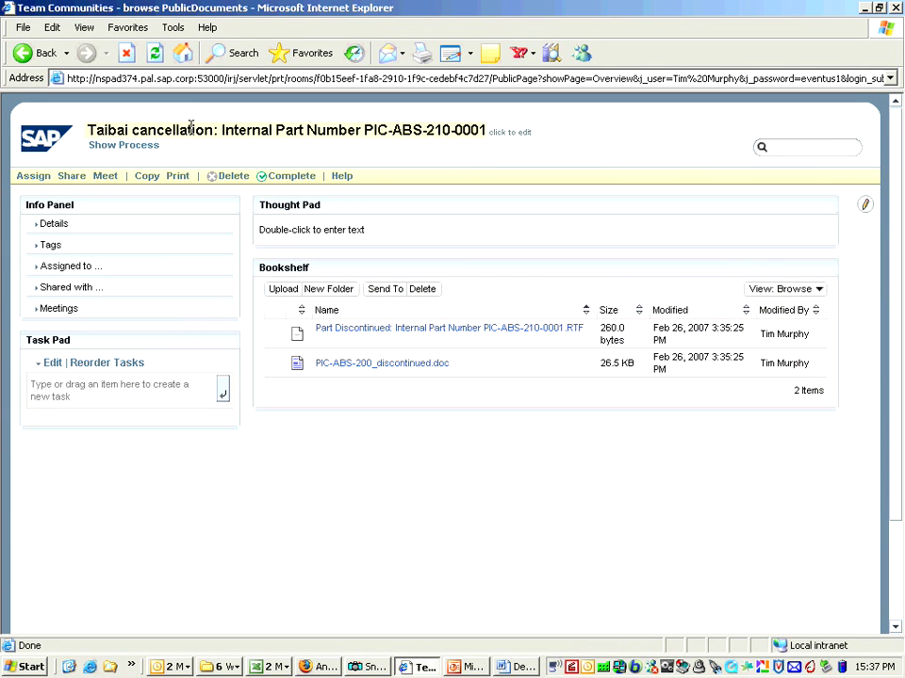
double_click(305, 229)
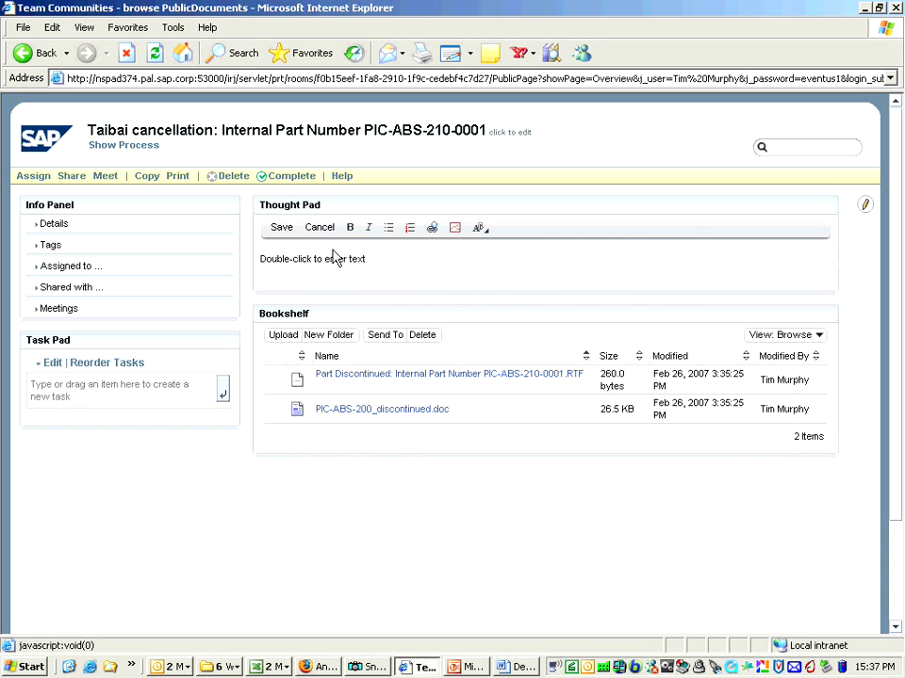
click(378, 260)
drag(378, 260, 265, 259)
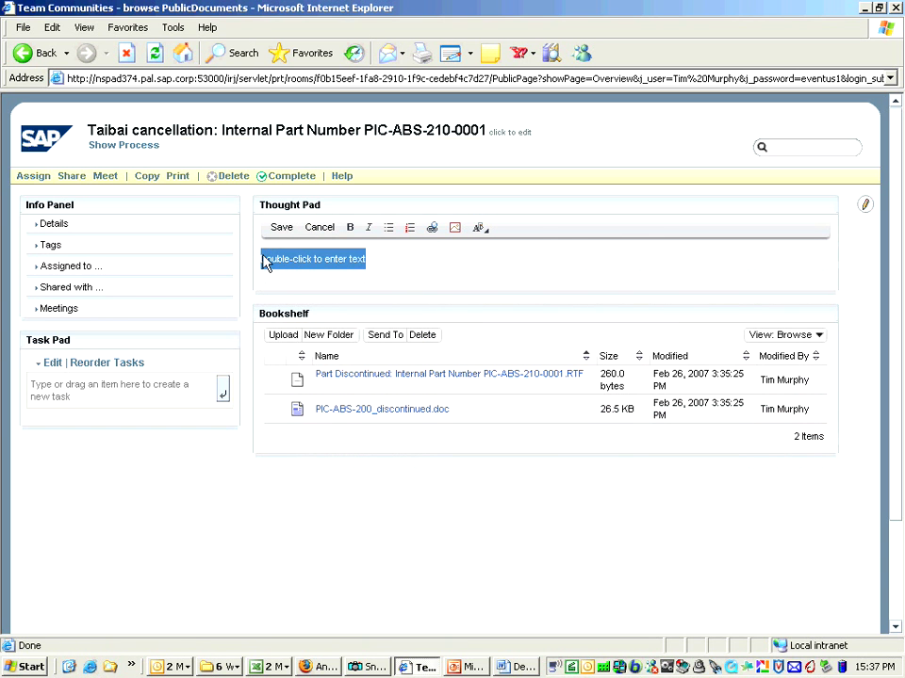
key(BackSpace)
text(Taibai cancelled production.  M)
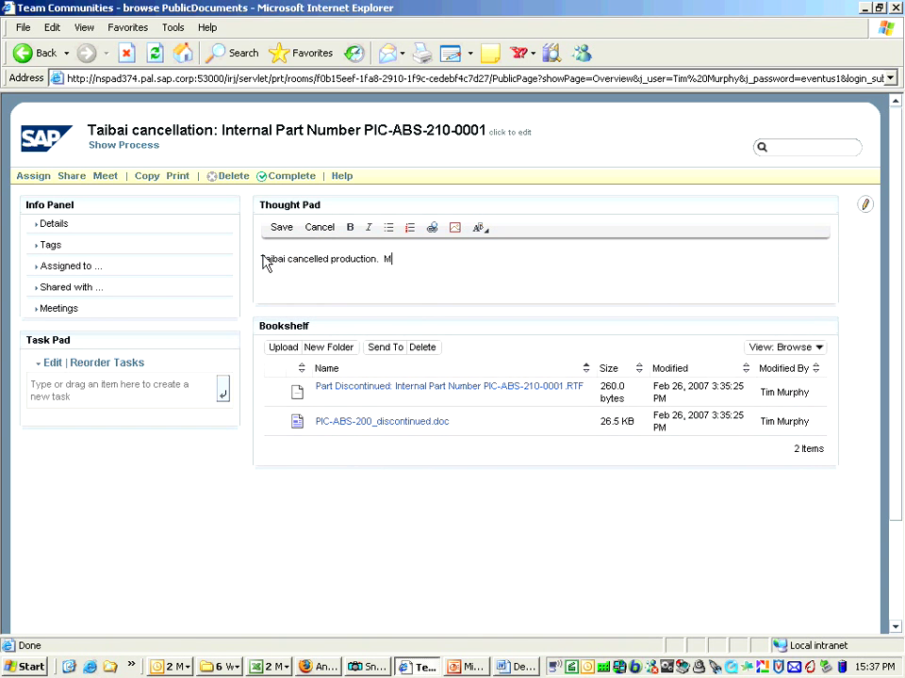
text(ust find a new supplier.  Do we have any already approved?)
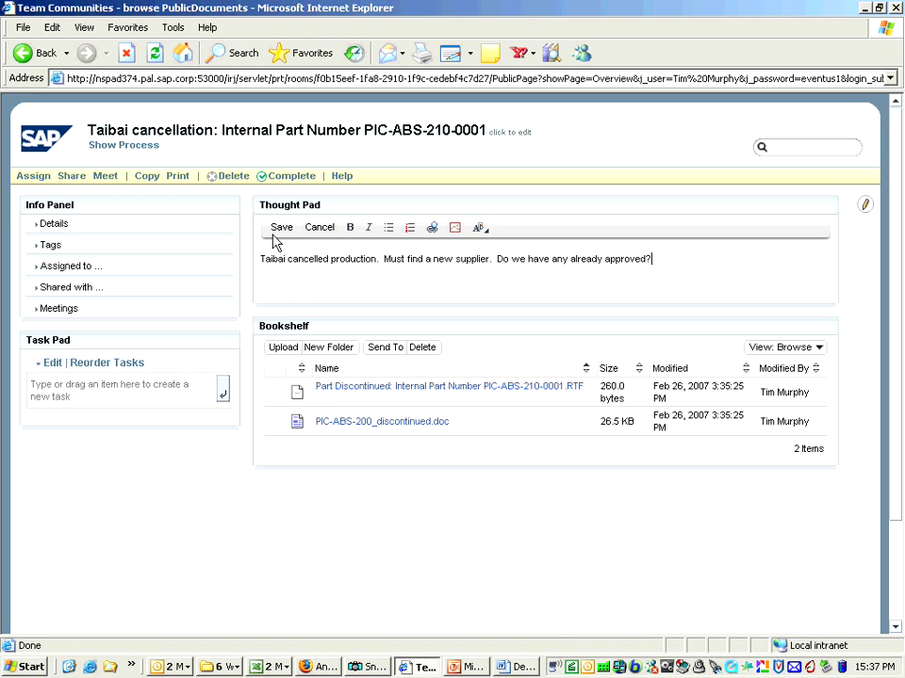
click(282, 230)
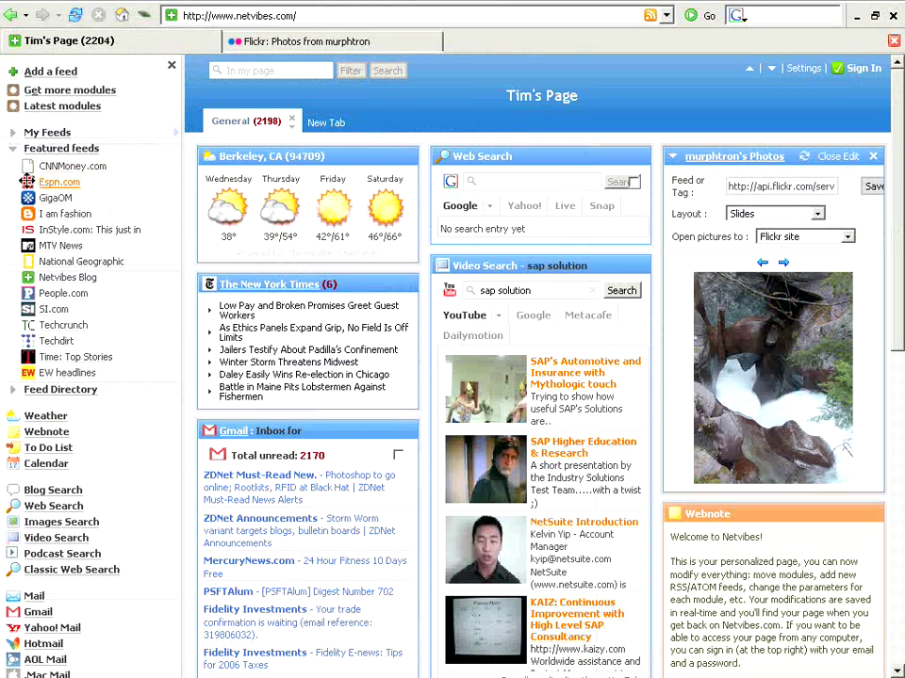
drag(26, 180, 542, 153)
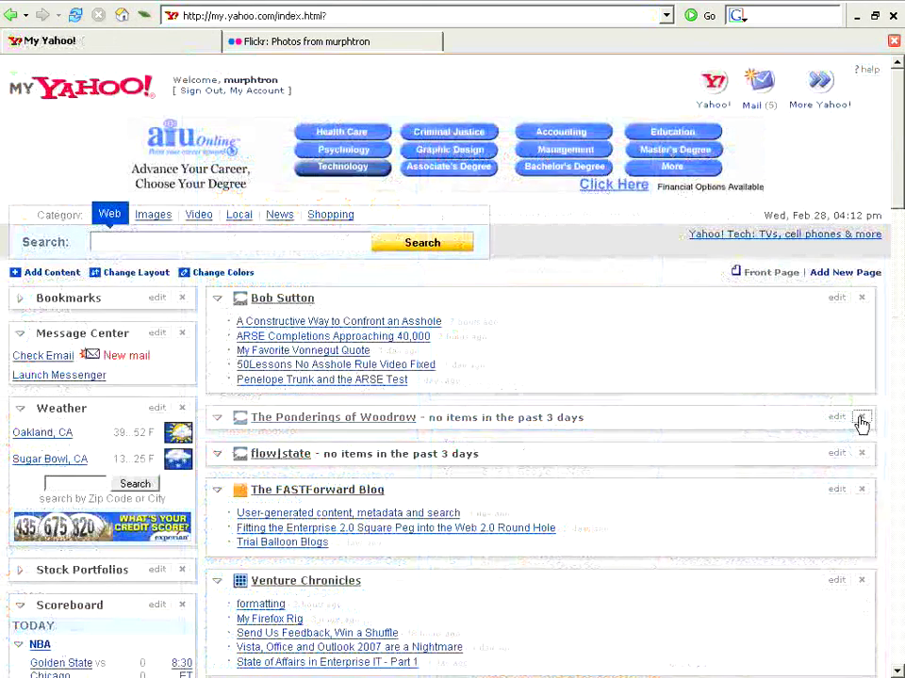
- Remove the Ponderings of Woodrow feed, add the Approved Manufacturer Parts view, and list PIC-ABS-210 manufacturers
click(859, 418)
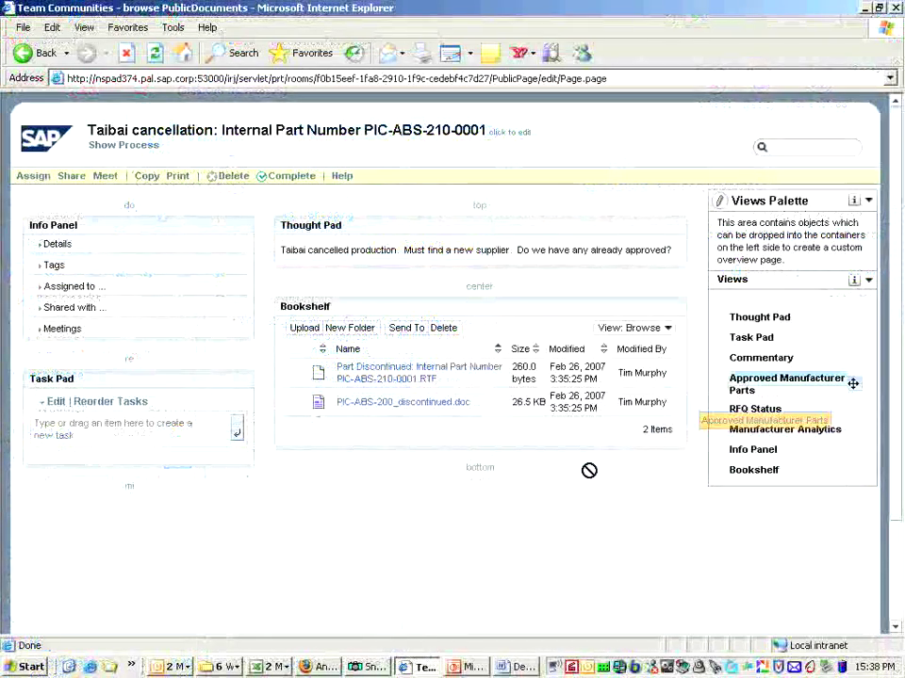
drag(588, 470, 553, 476)
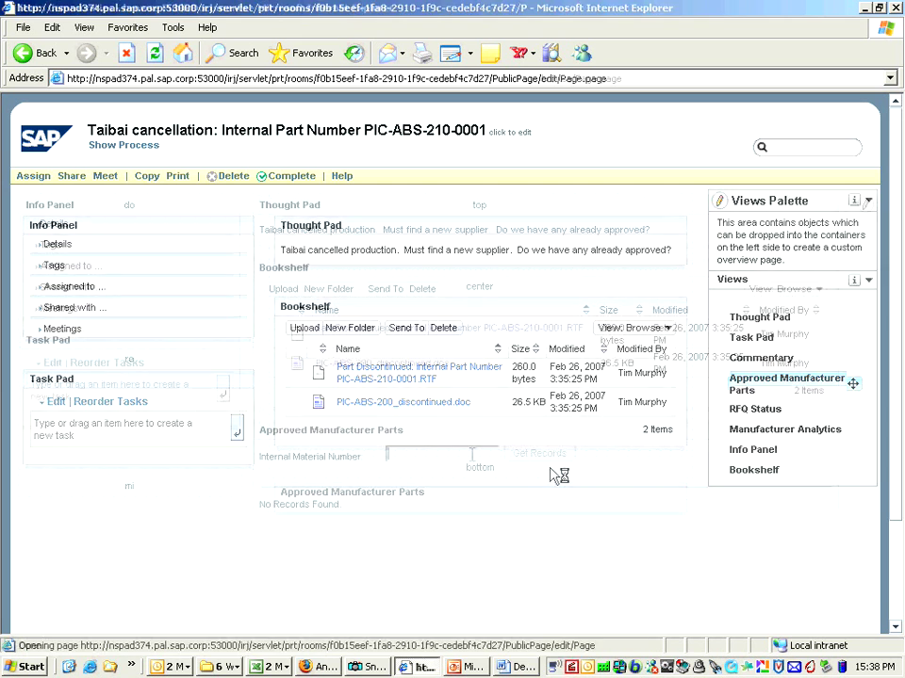
click(471, 454)
text(P)
key(Down)
key(Return)
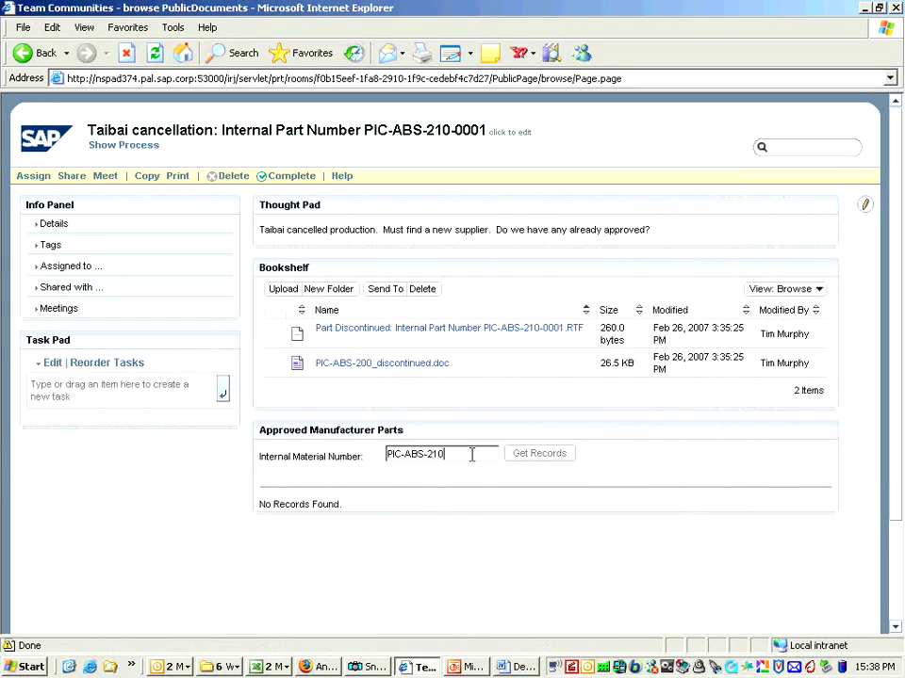
click(530, 456)
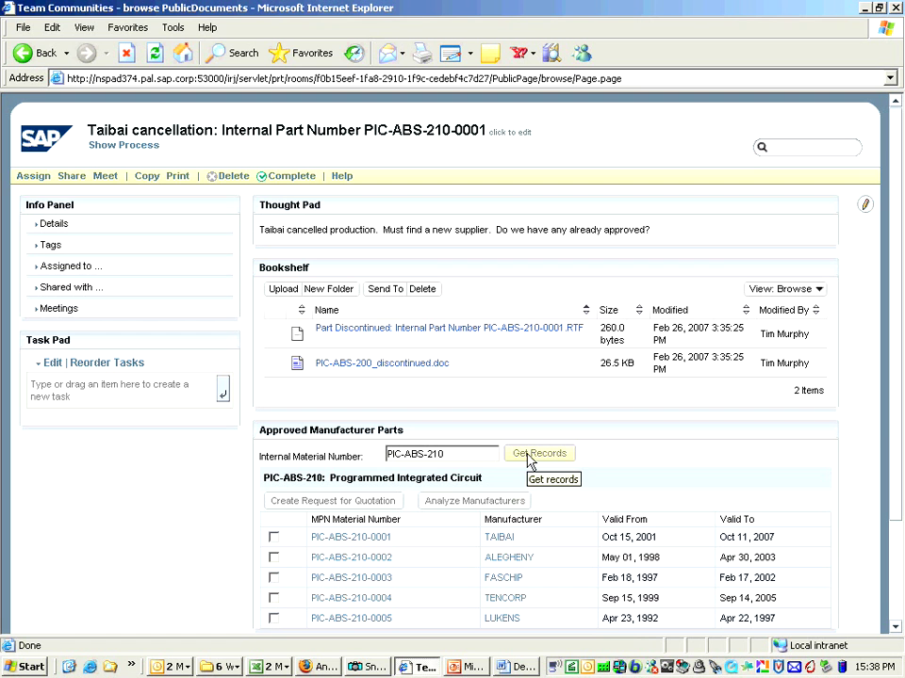
drag(898, 424, 897, 457)
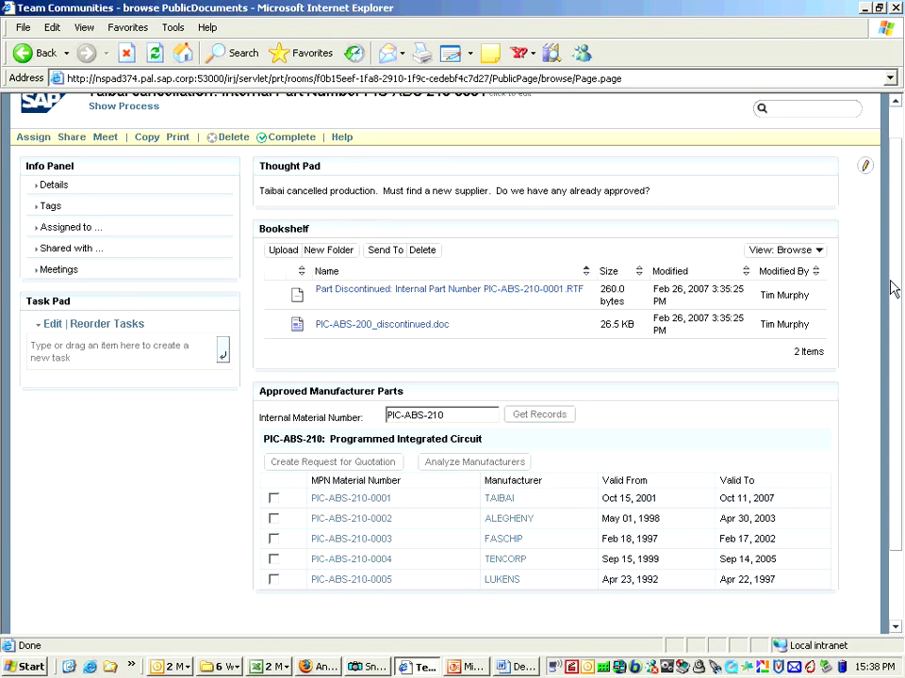
- Add the Thought Pad line 'We have no approved suppliers. Must evaluate and validate QA on a new one'
scroll(896, 283, up, 1)
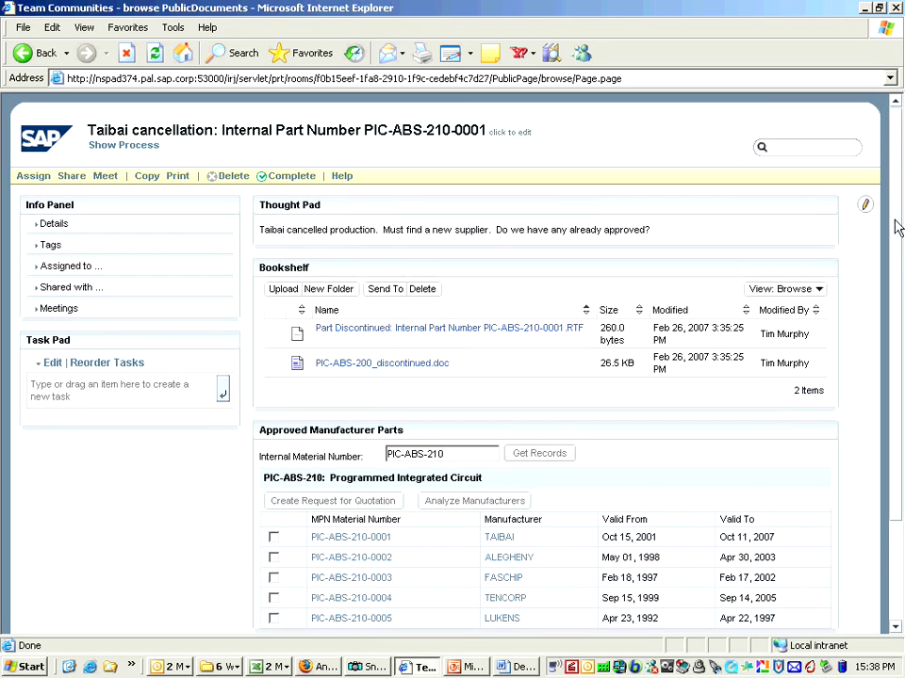
click(540, 229)
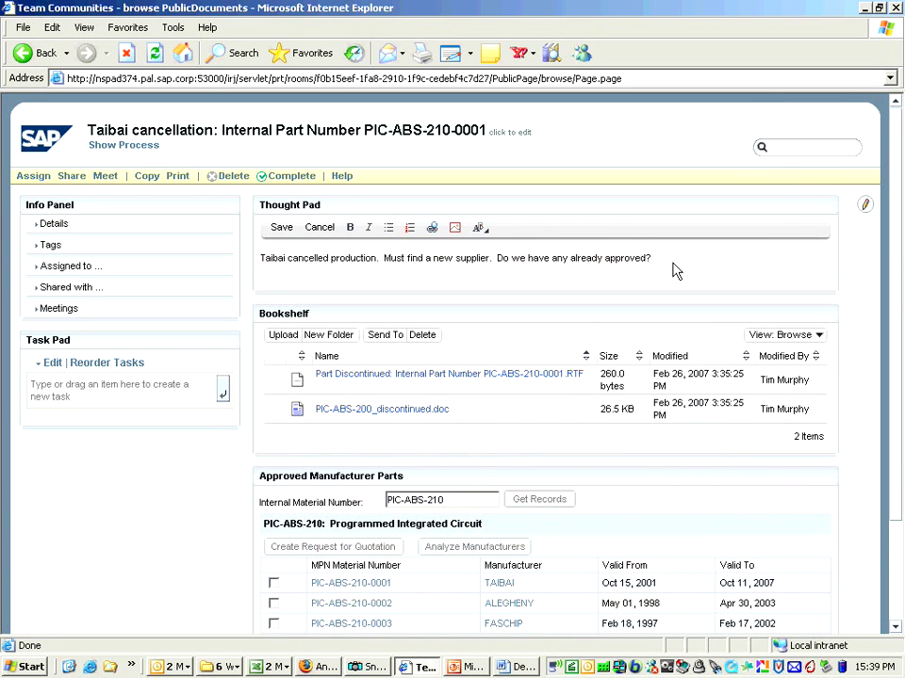
key(Return)
text(We have no approv)
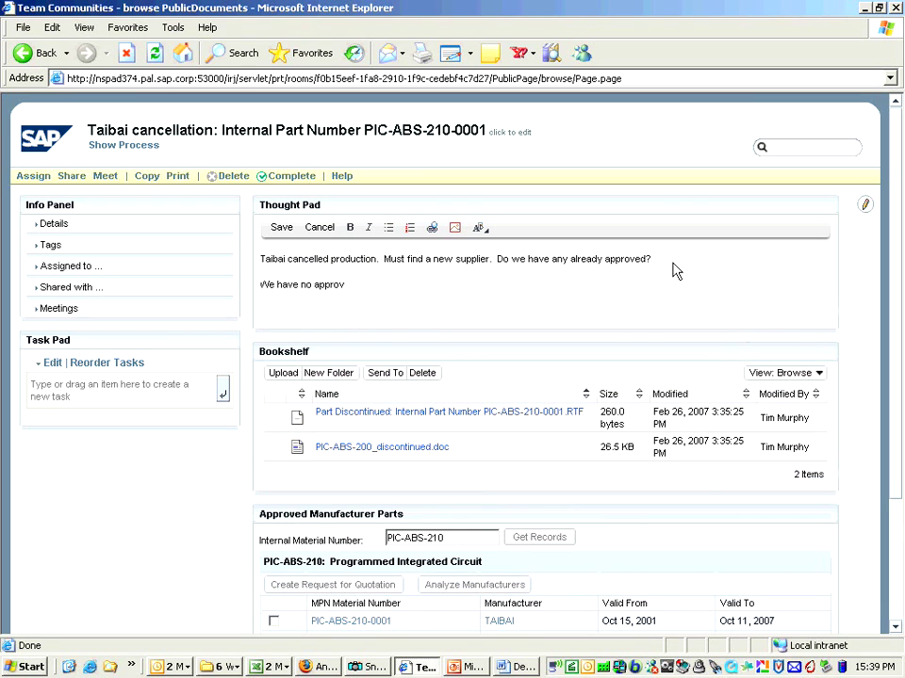
text(ed suppliers.  Must ev)
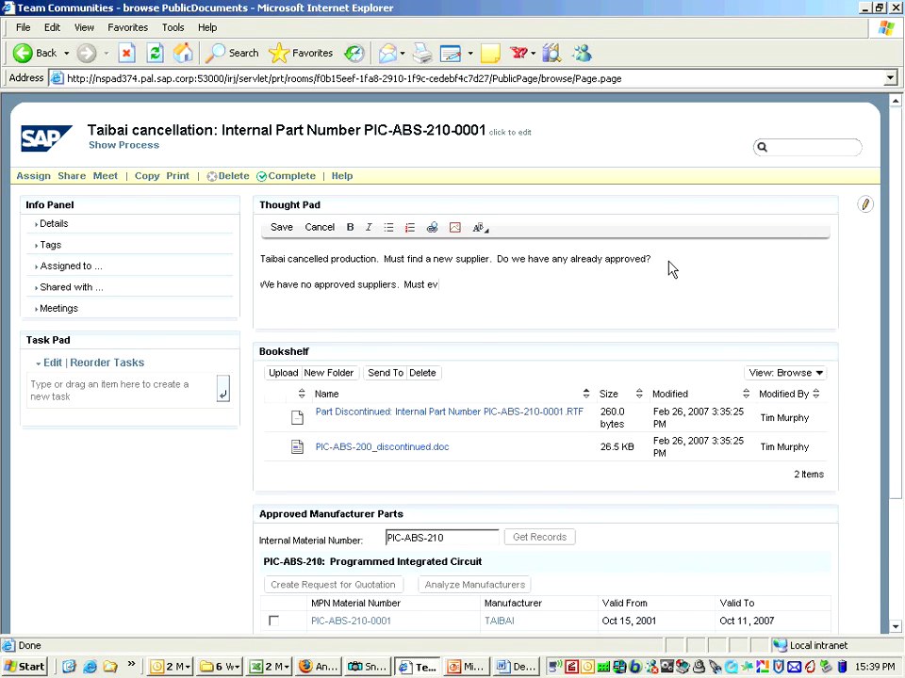
text(aluate and validate QA on a new one)
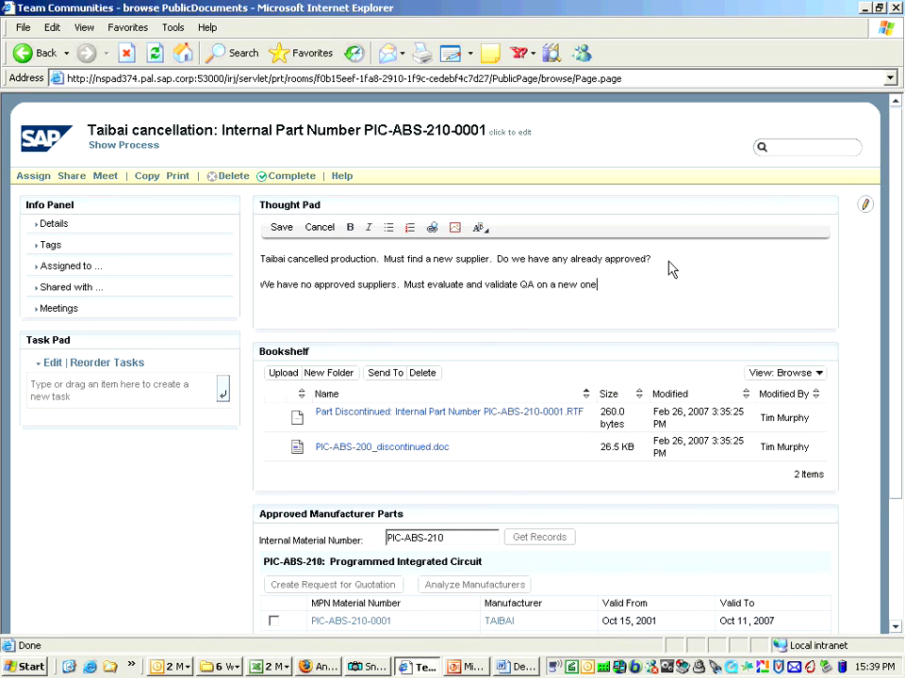
click(281, 229)
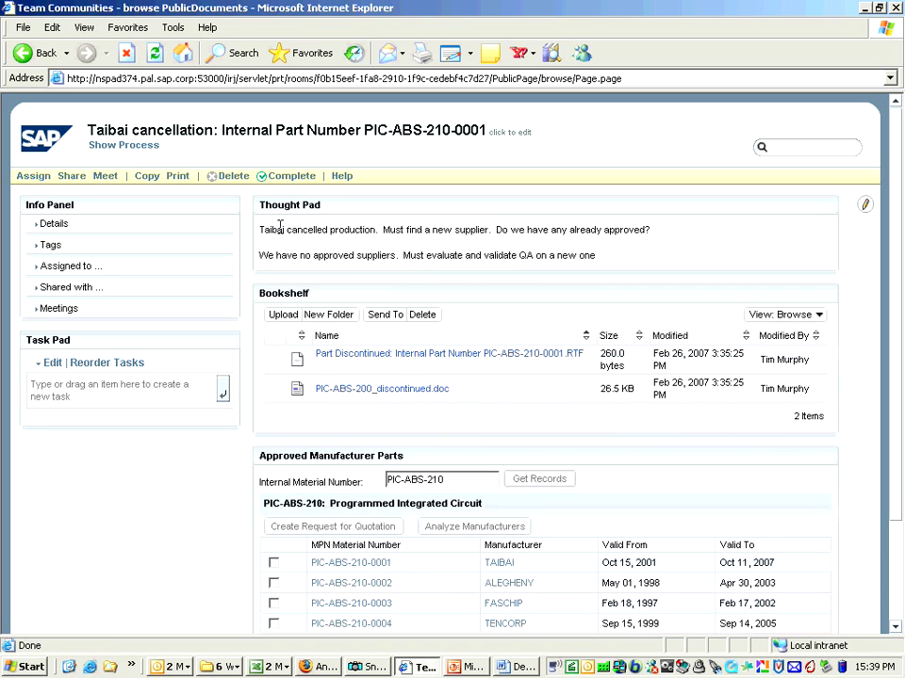
- Assign three more colleagues to the task and check the updated assignee list
click(37, 271)
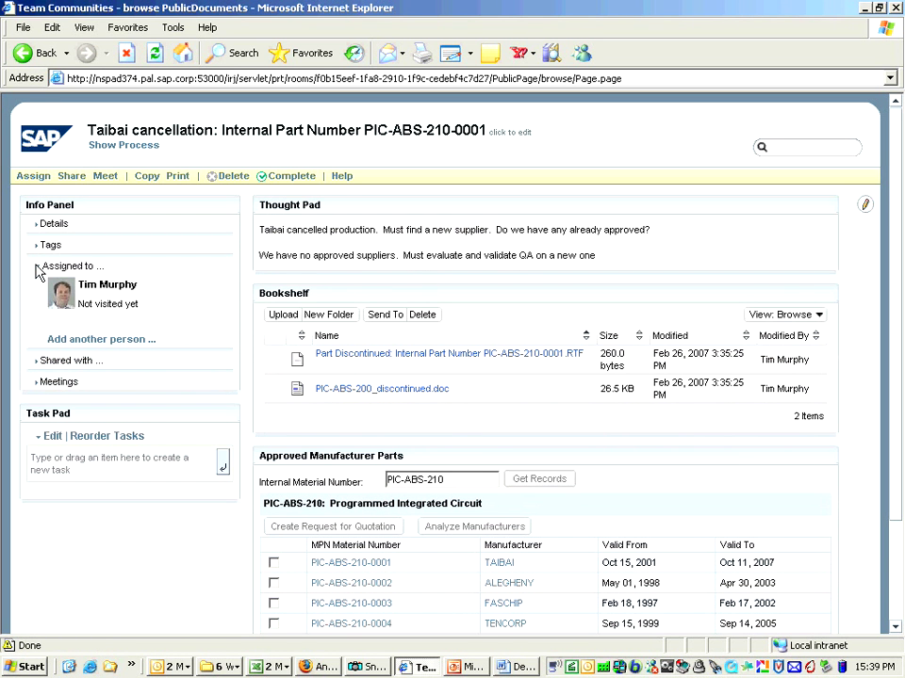
click(115, 345)
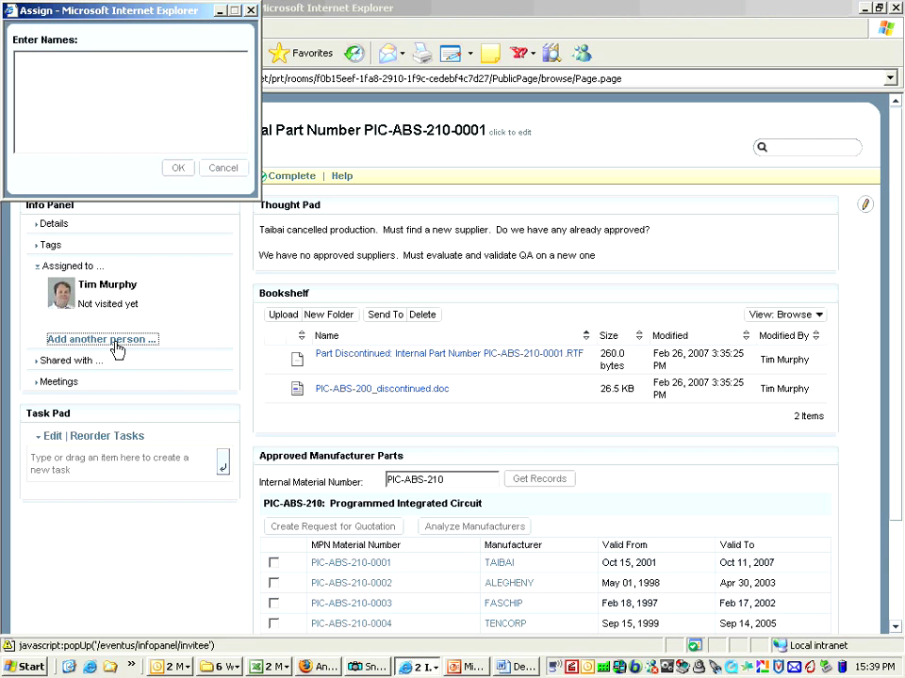
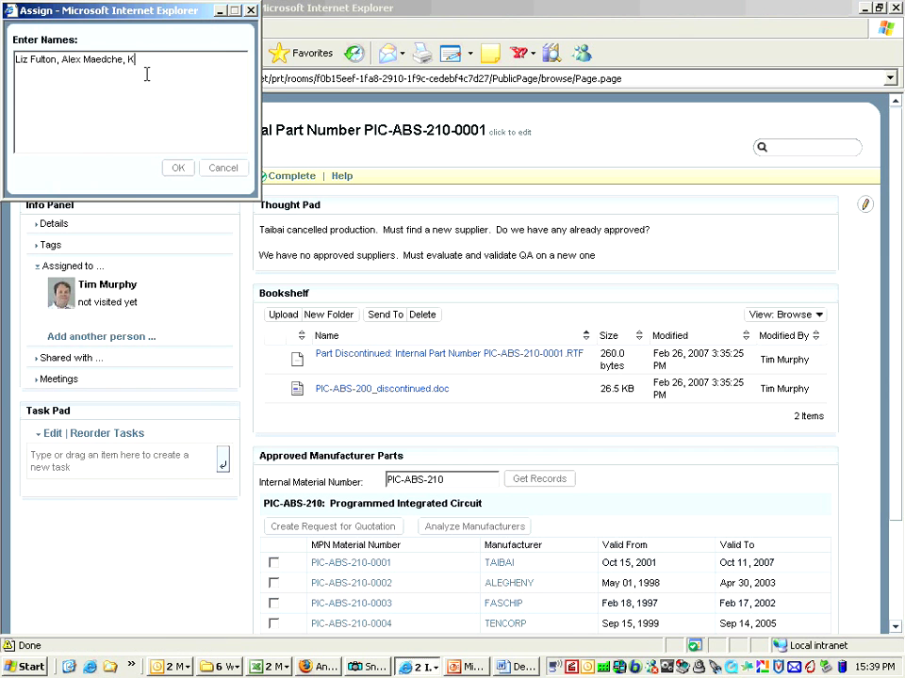
click(177, 168)
click(39, 270)
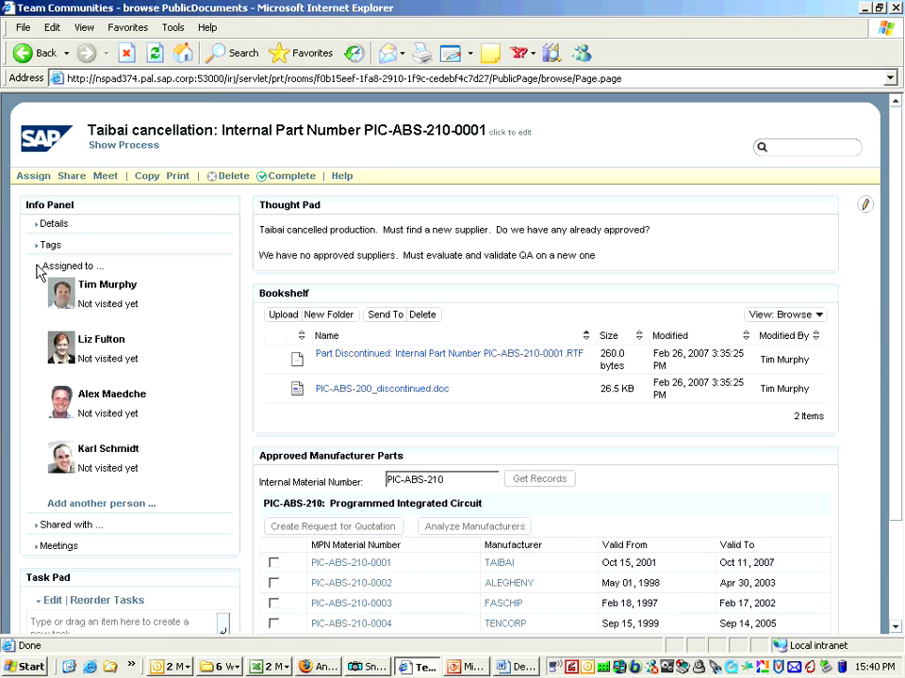
click(39, 270)
- Create the Task Pad tasks 'Secure short term supply from Taibai' and 'Find new supplier for PIC-ABS-210'
click(80, 382)
text(Secure sho)
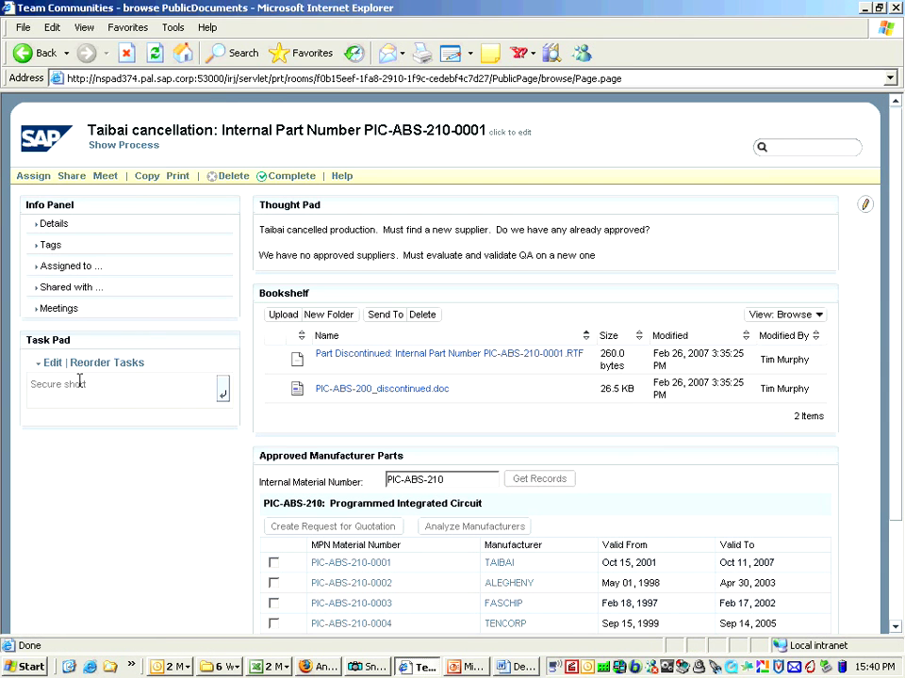
text(rt term supply from Taibai)
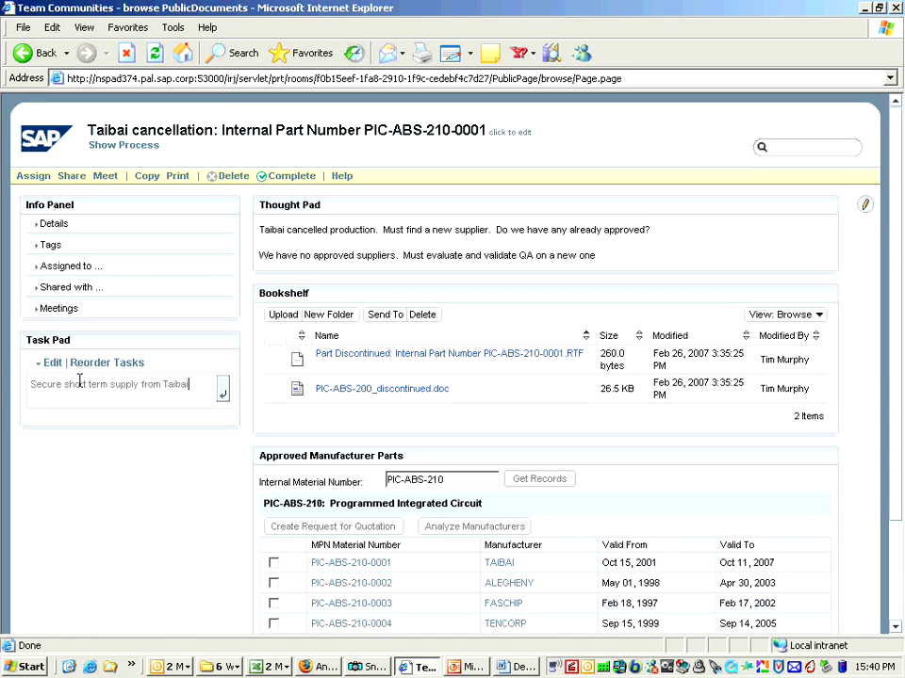
key(Return)
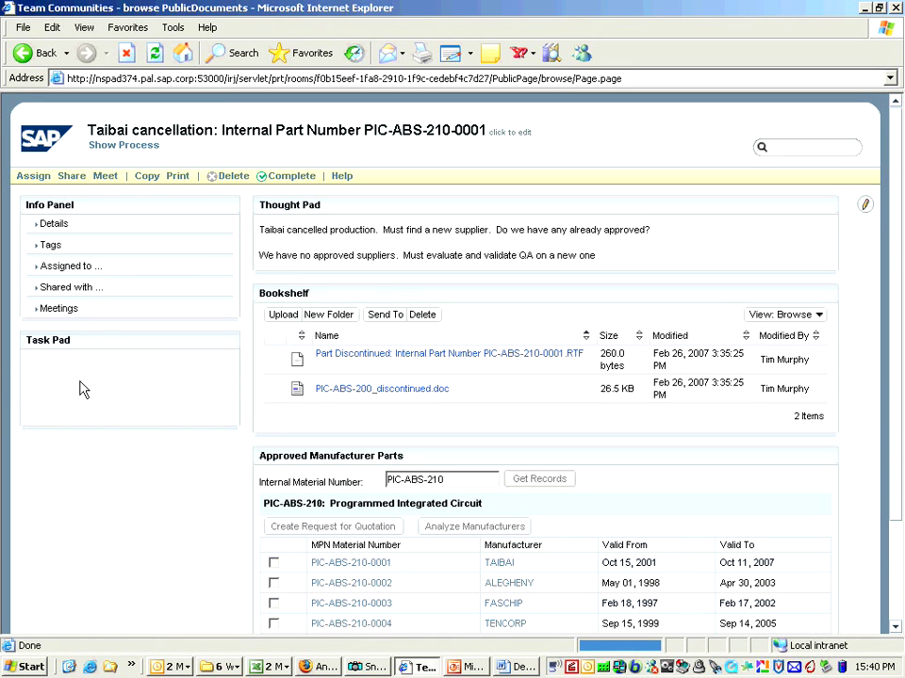
click(79, 381)
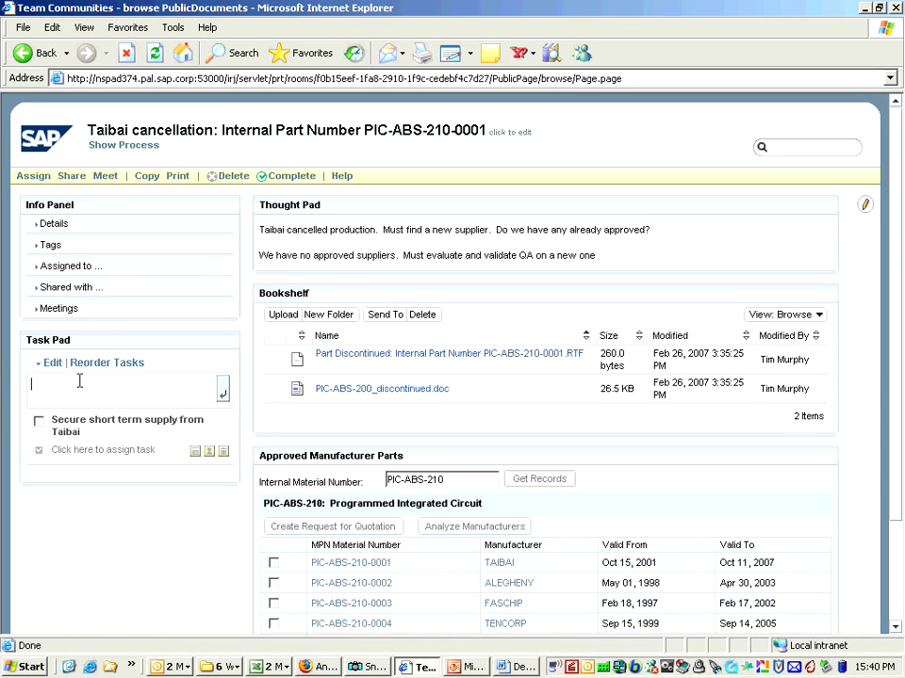
text(Find new supplier for PI)
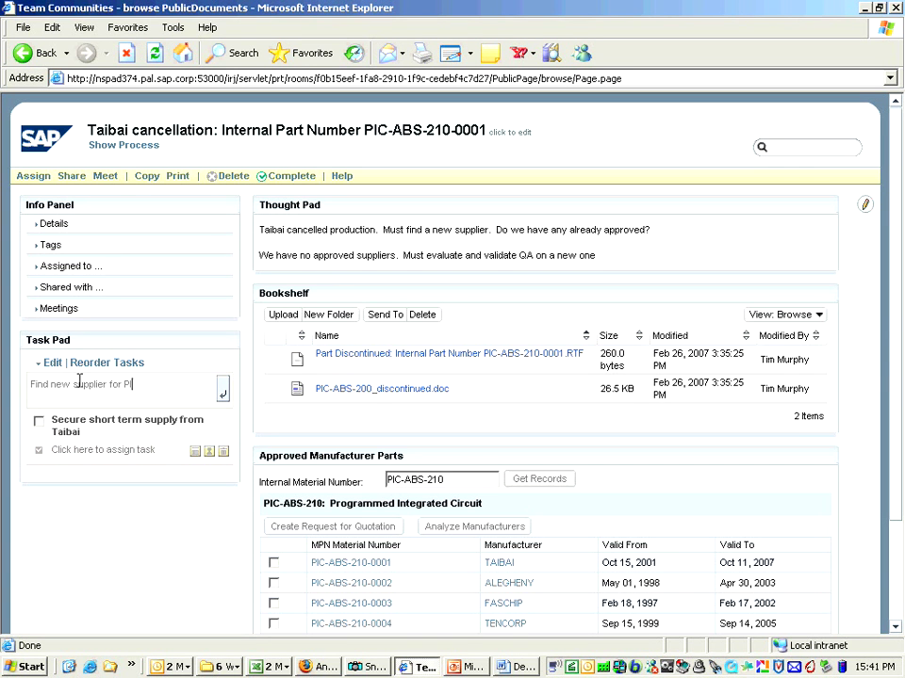
text(C-ABS-210)
key(Return)
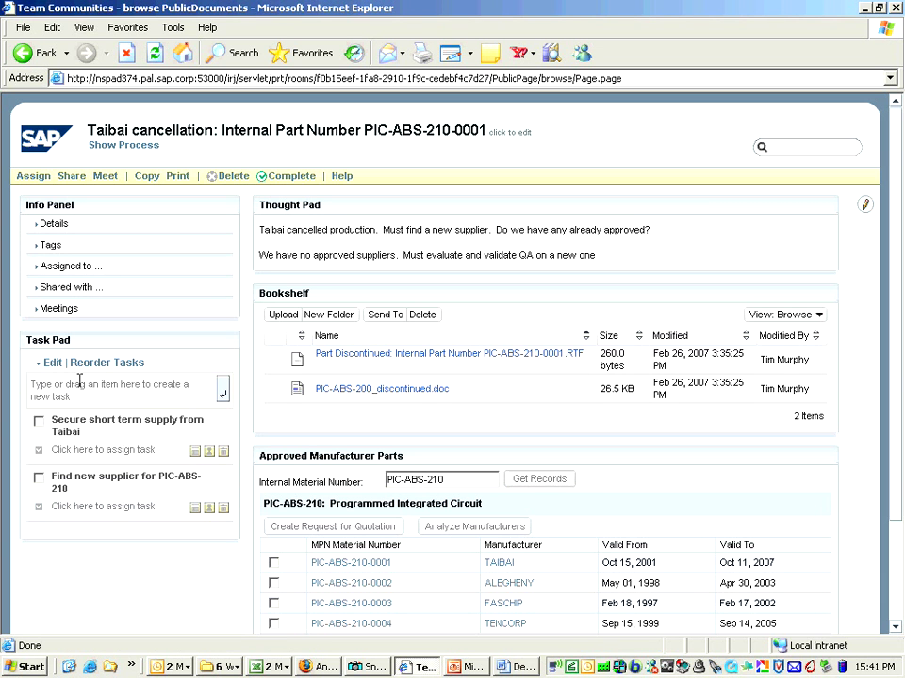
- Assign two colleagues to the short-term supply task and two others to the find-new-supplier task
click(105, 454)
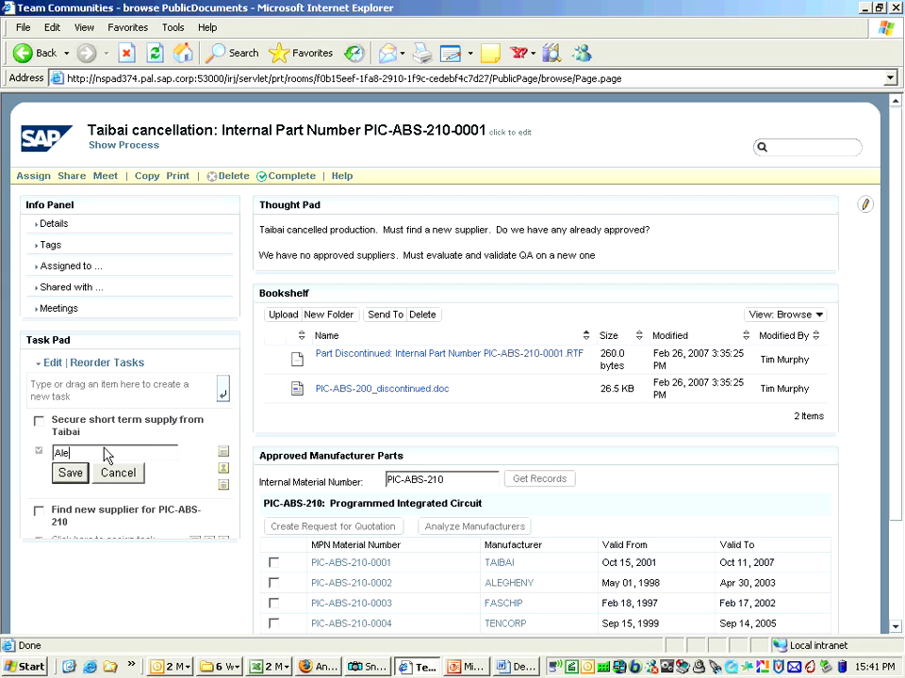
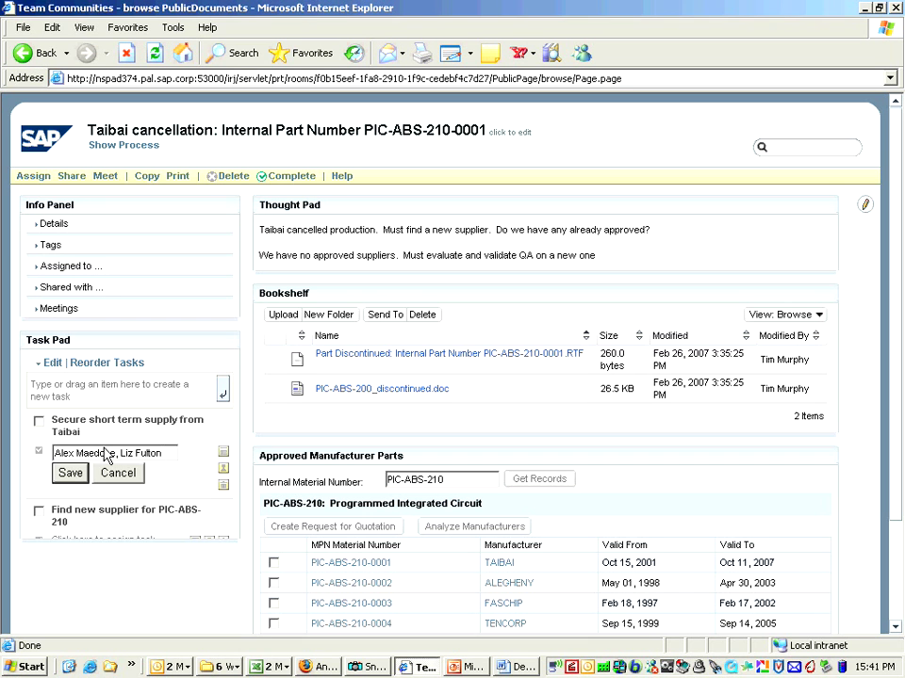
key(Return)
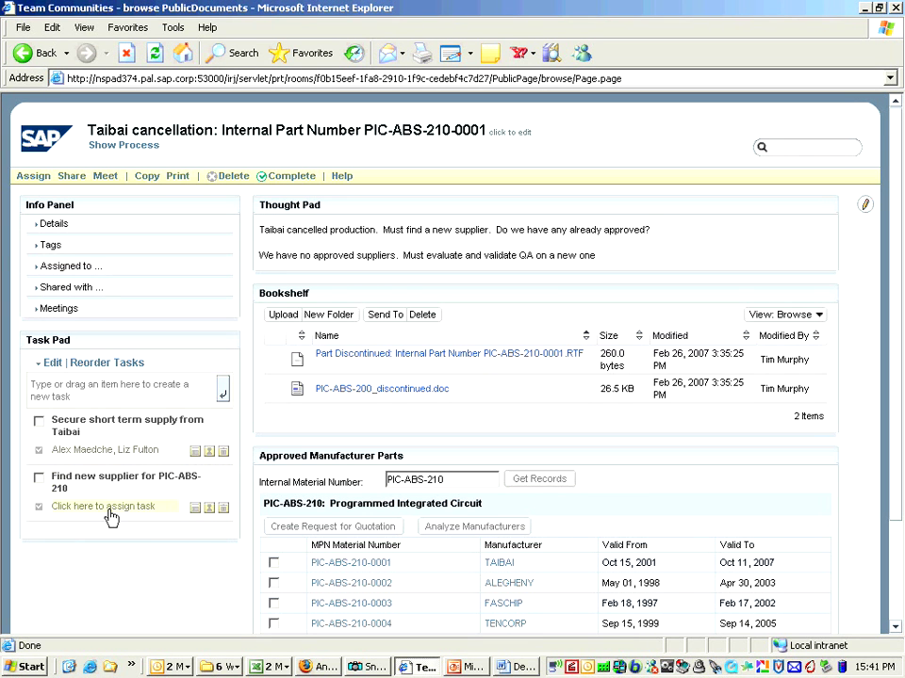
click(110, 508)
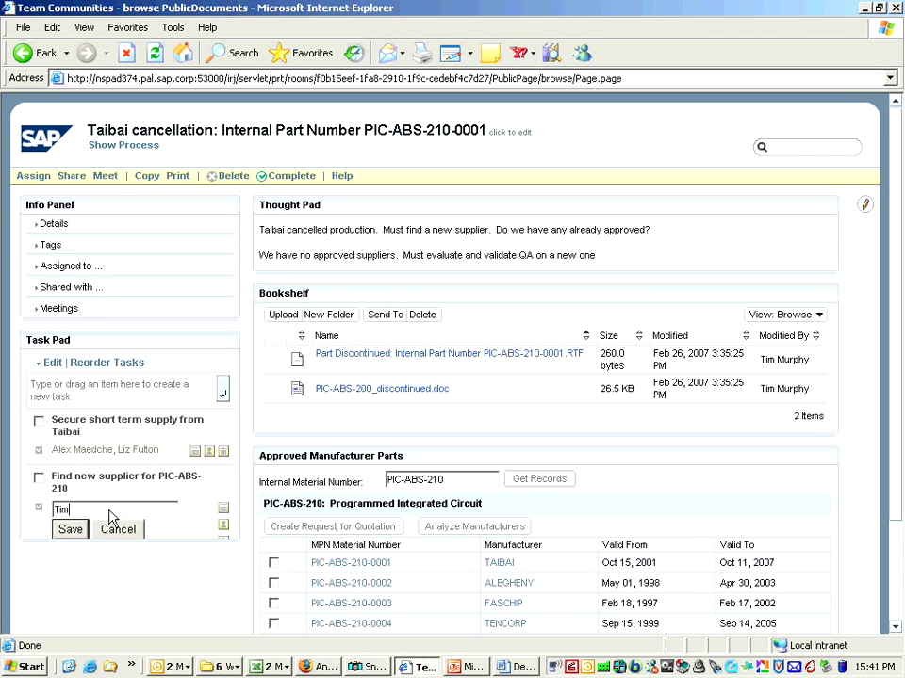
key(Return)
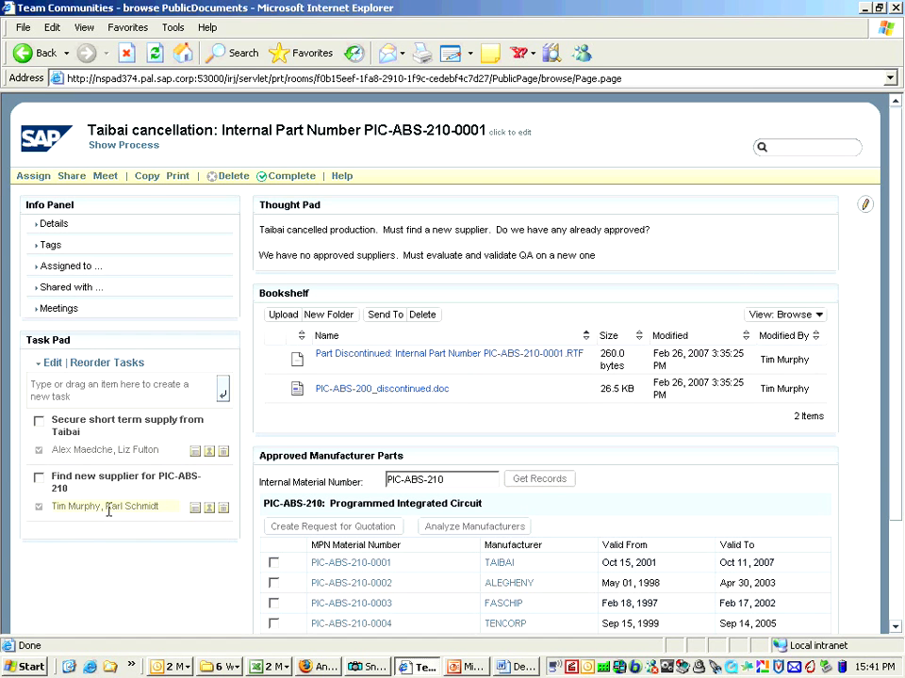
click(806, 148)
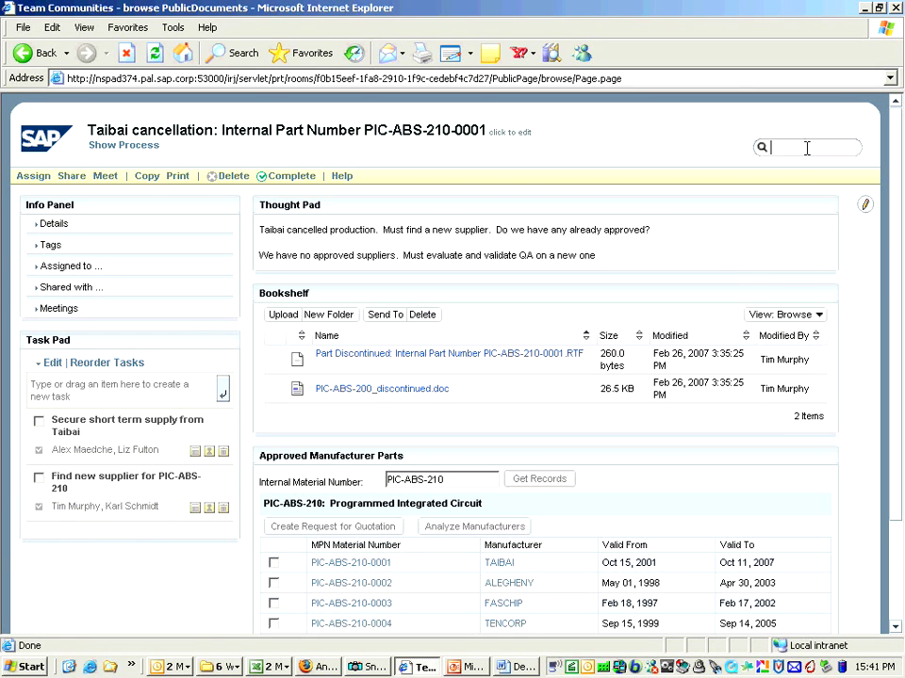
text(find)
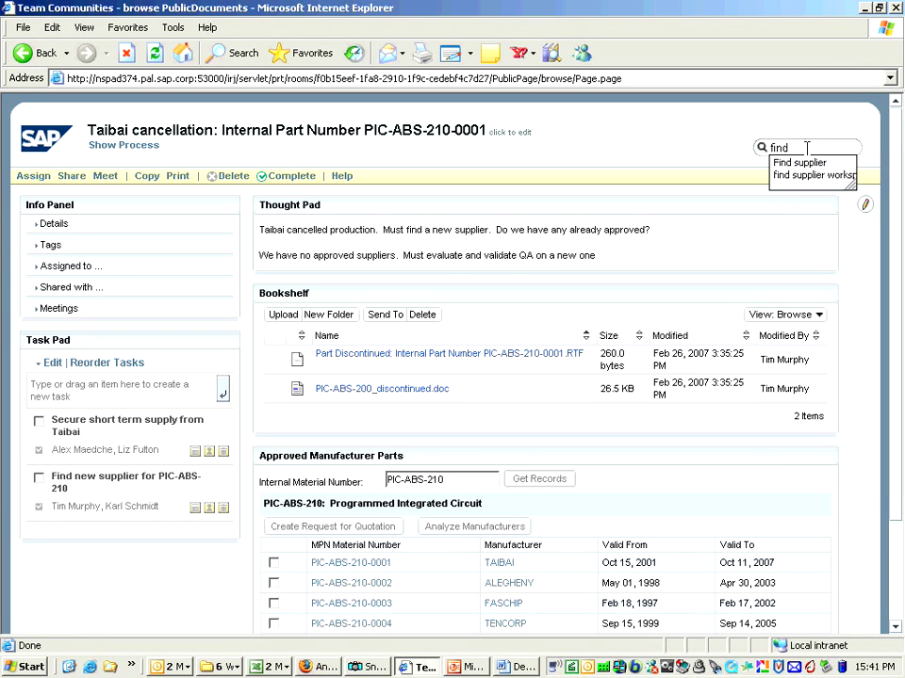
key(Down)
key(Down)
key(Return)
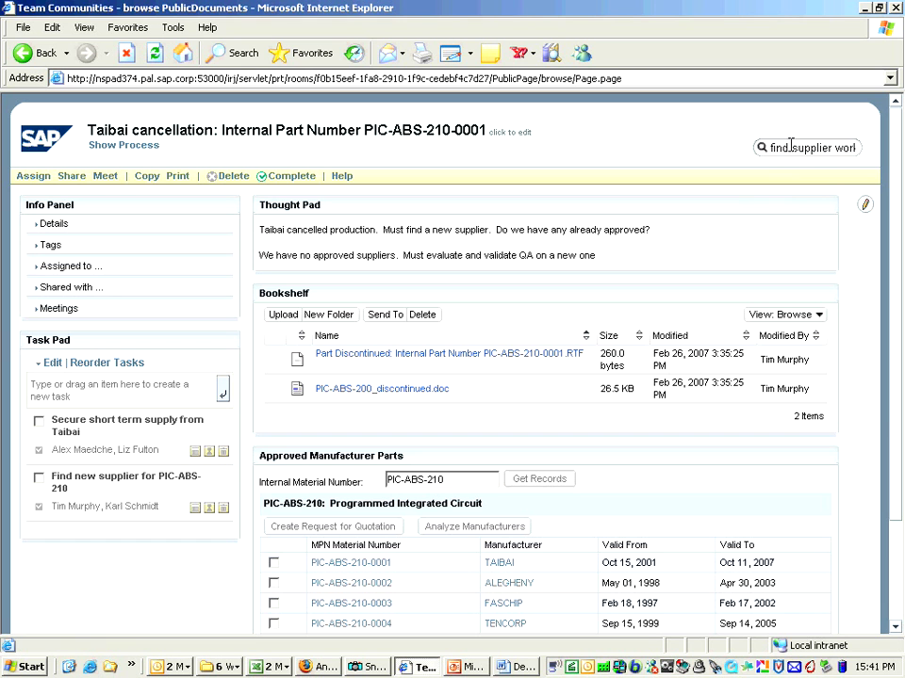
key(Return)
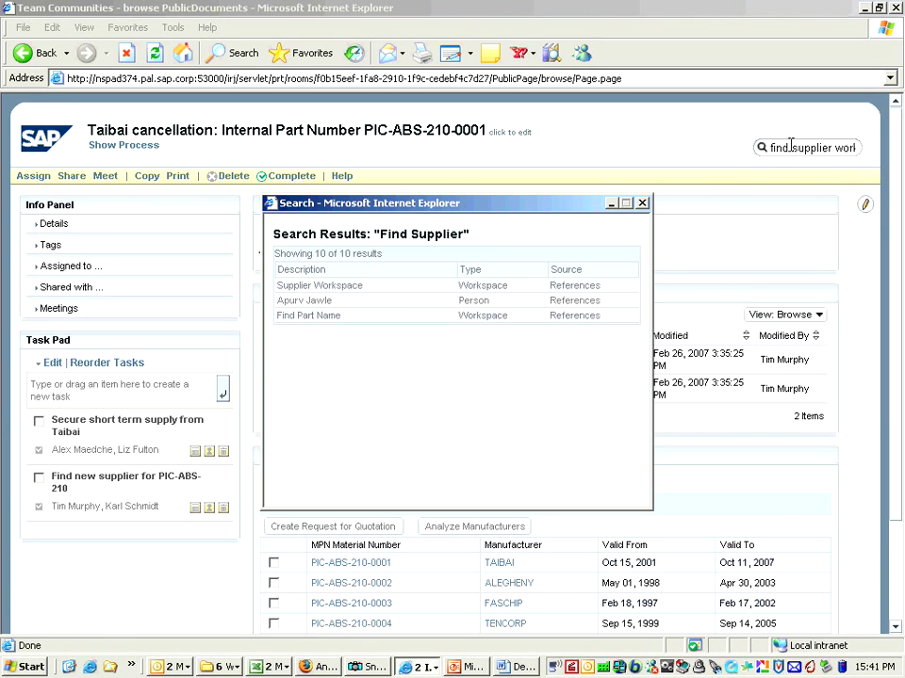
click(328, 286)
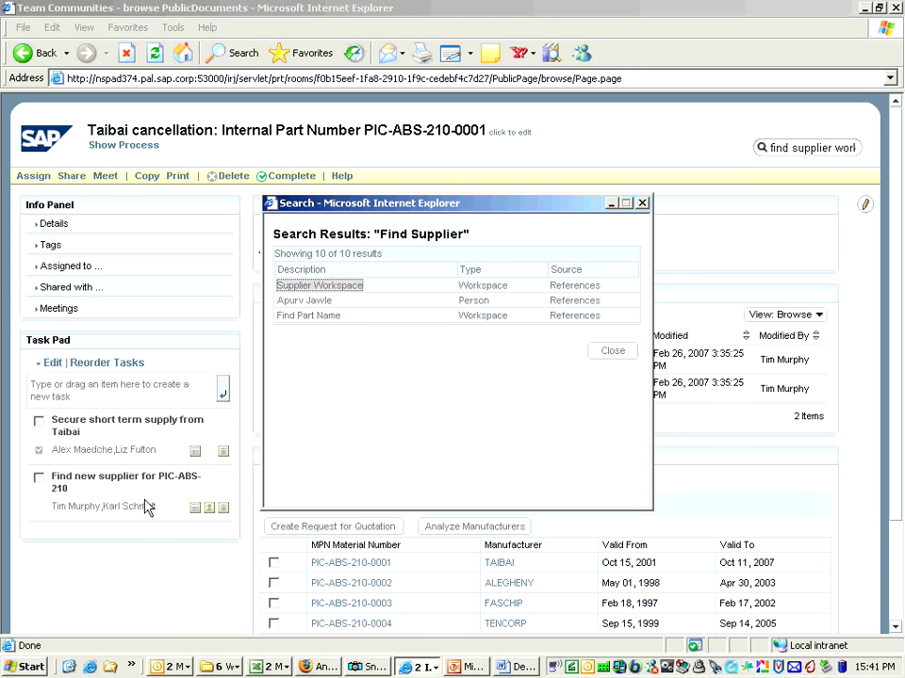
click(611, 350)
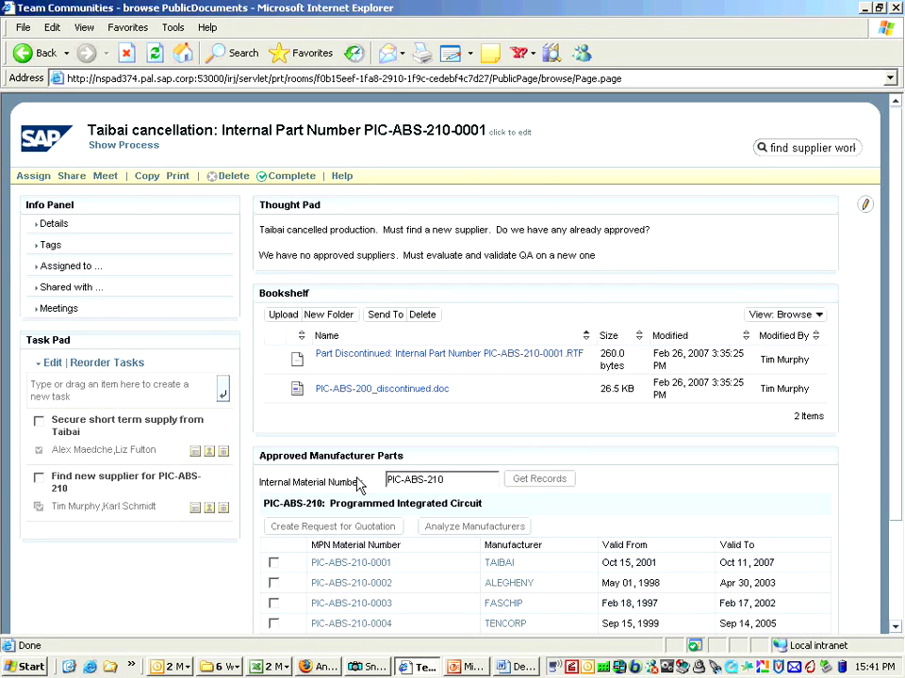
- Save a Taibai cancellation meeting described as 'Weekly task force meeting for PIC-ABS-210'
click(106, 179)
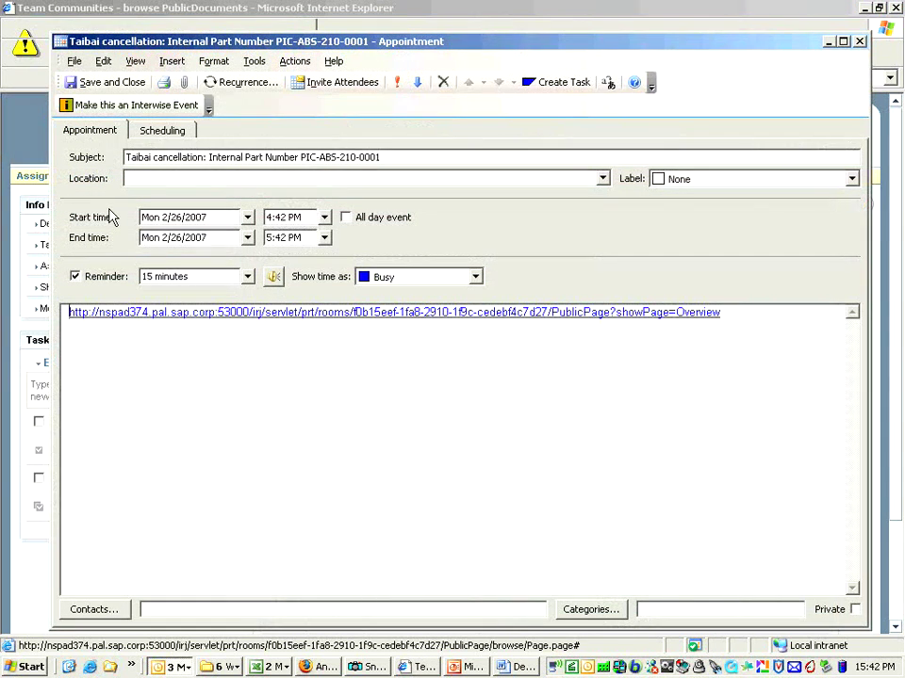
key(Return)
key(Return)
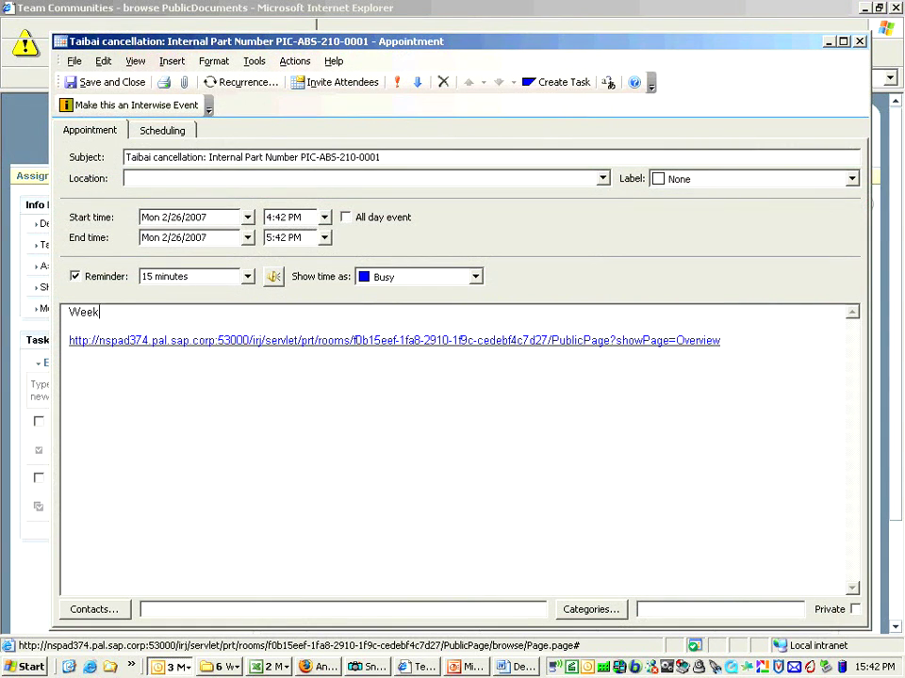
text(meeting for PIC-ABS-210.)
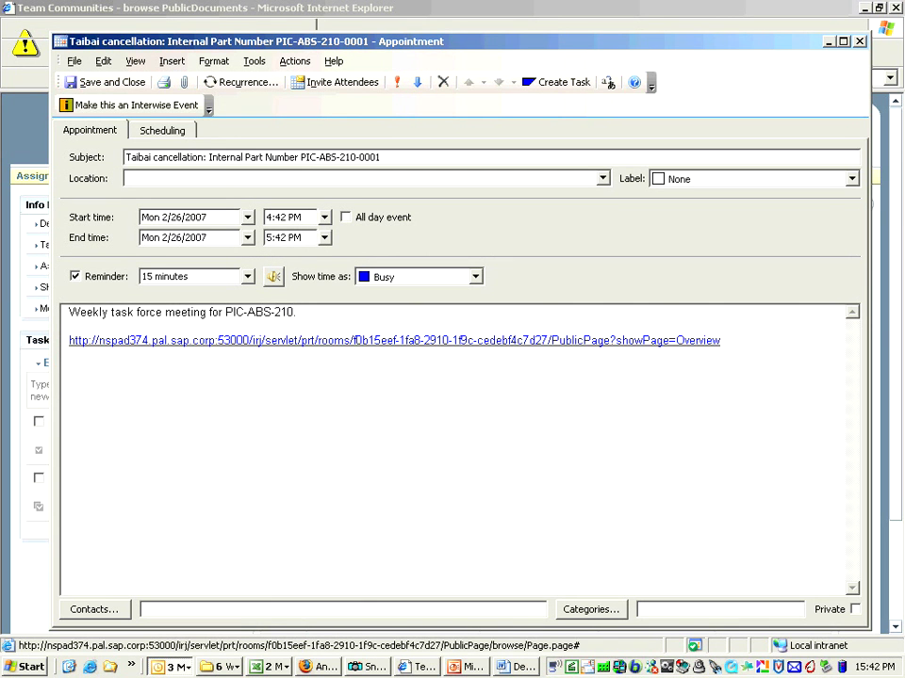
click(117, 81)
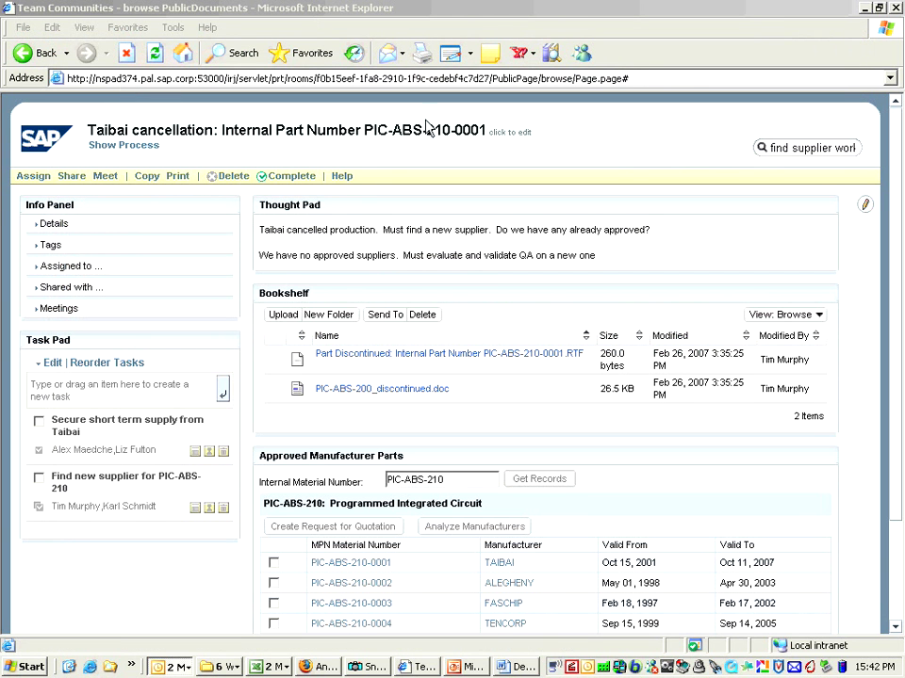
- Close the browser and open the 'Find new supplier for PIC-ABS-210' task from the SAP sidebar
click(896, 8)
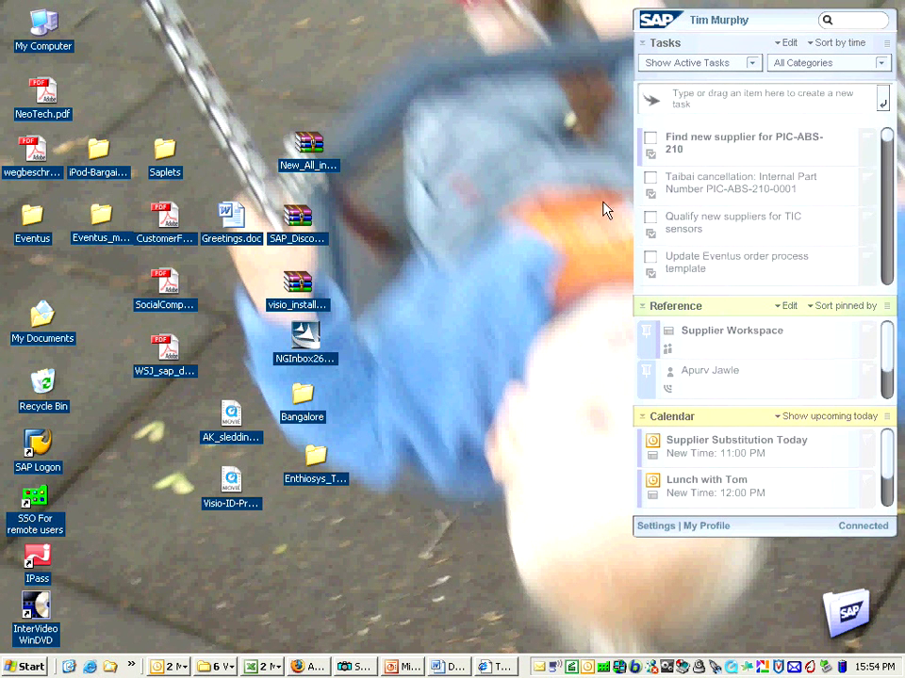
click(685, 146)
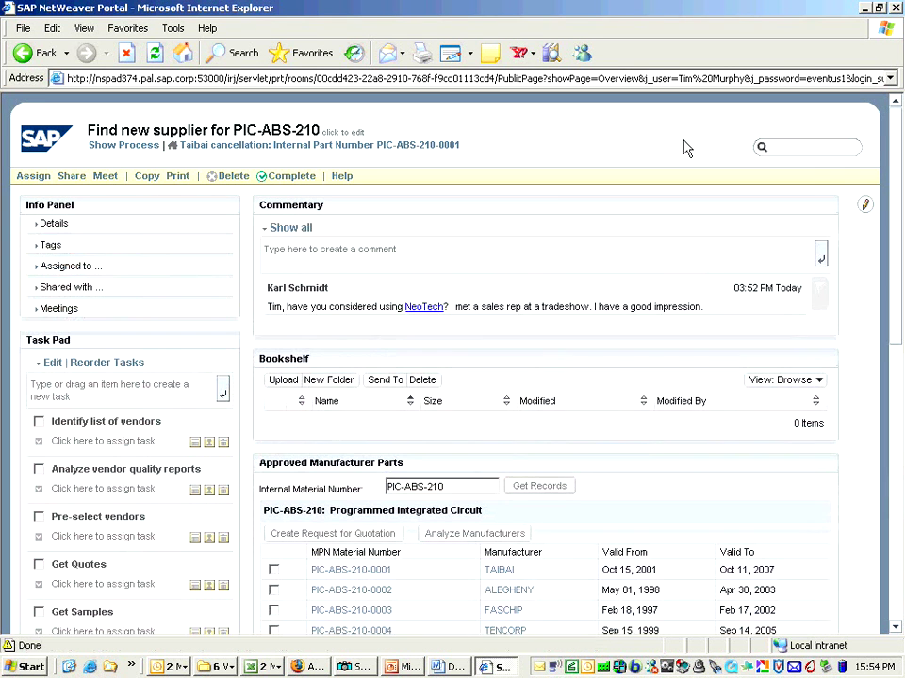
- Assign a colleague to Identify list of vendors and Analyze vendor quality reports, and two to Pre-select vendors
click(143, 442)
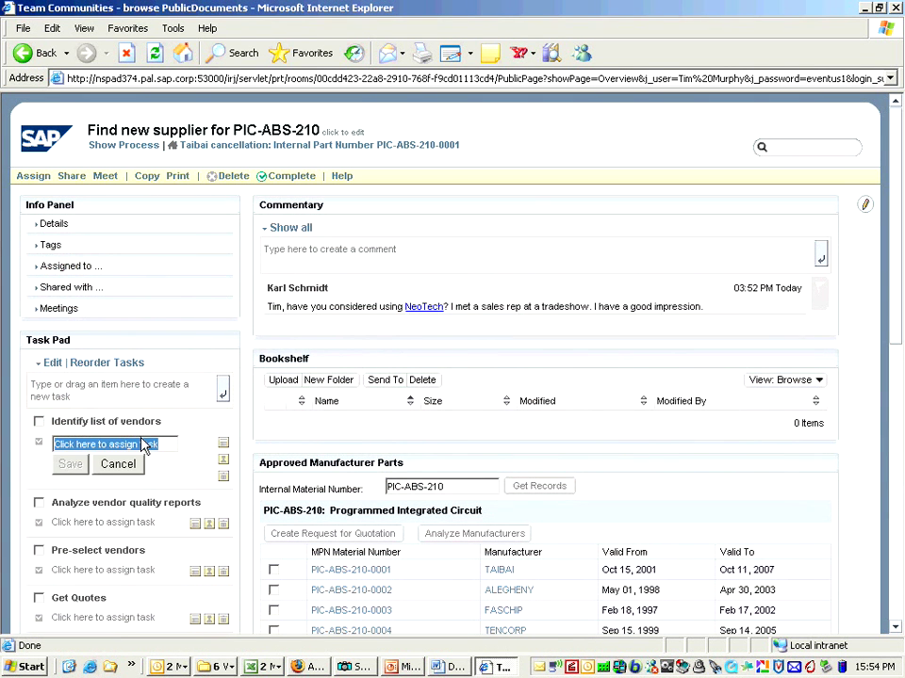
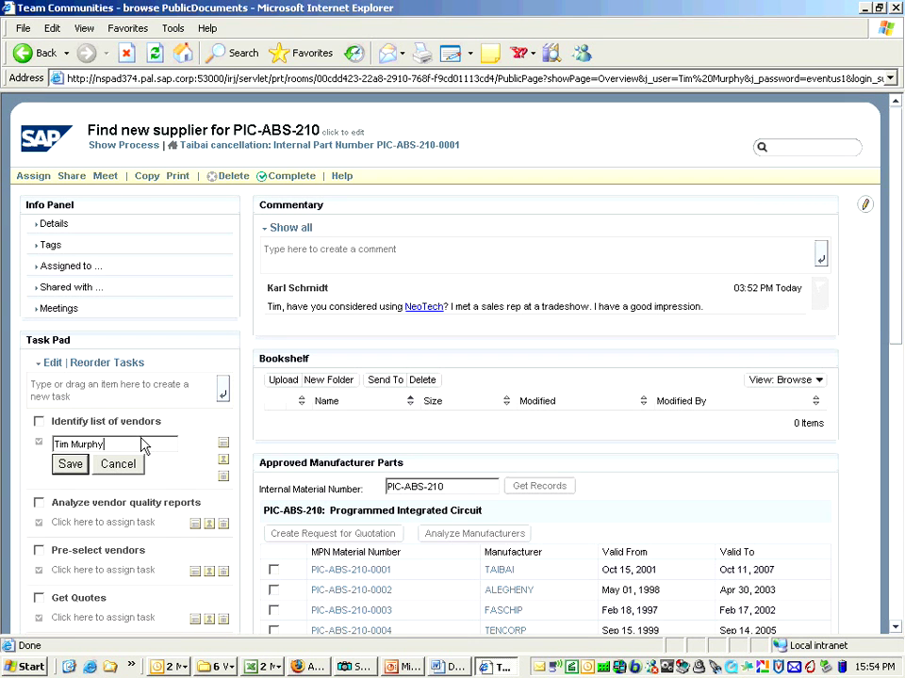
key(Return)
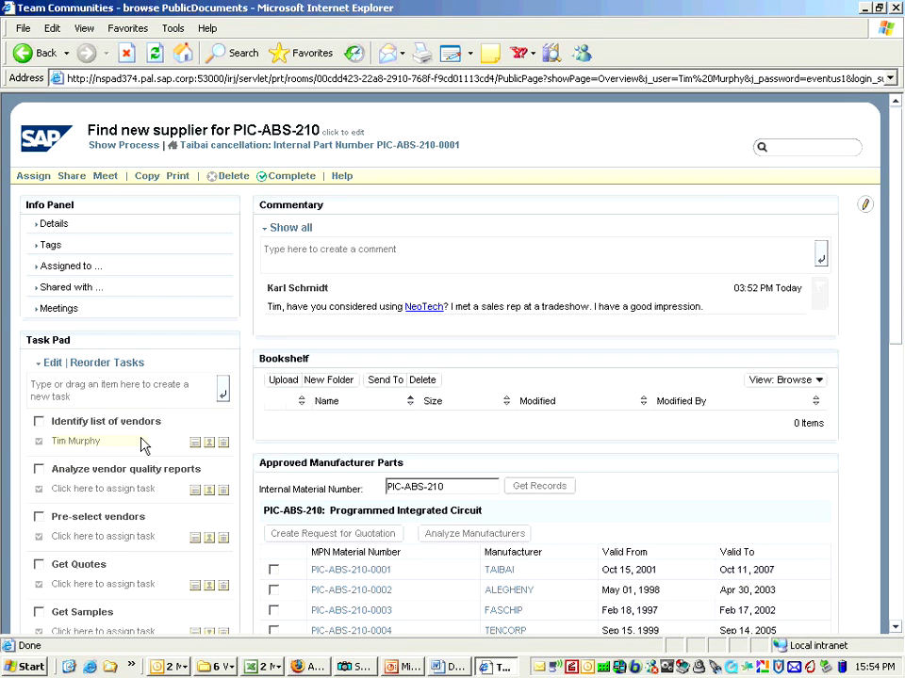
click(121, 497)
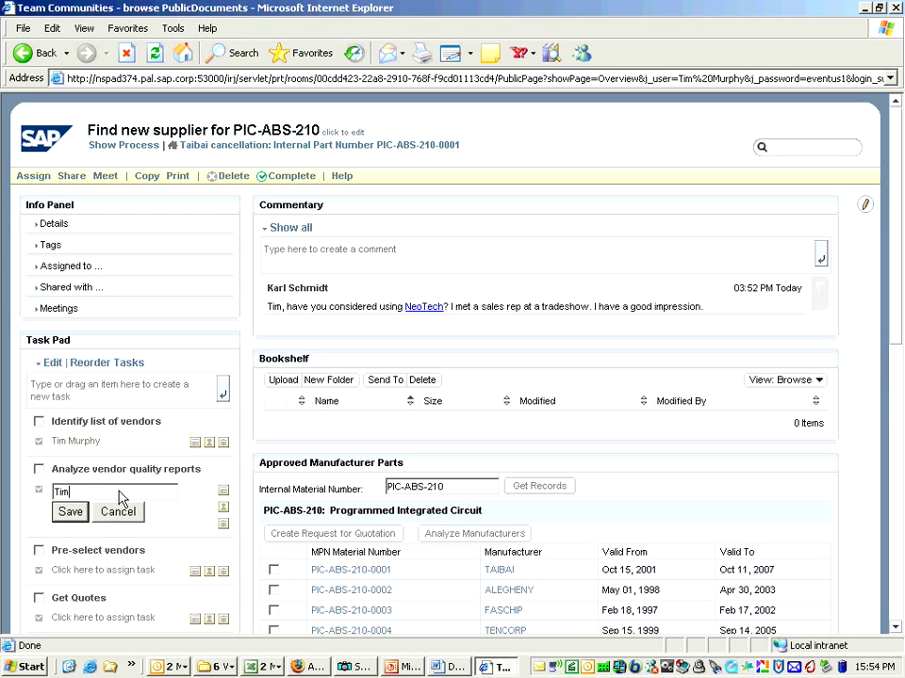
key(Return)
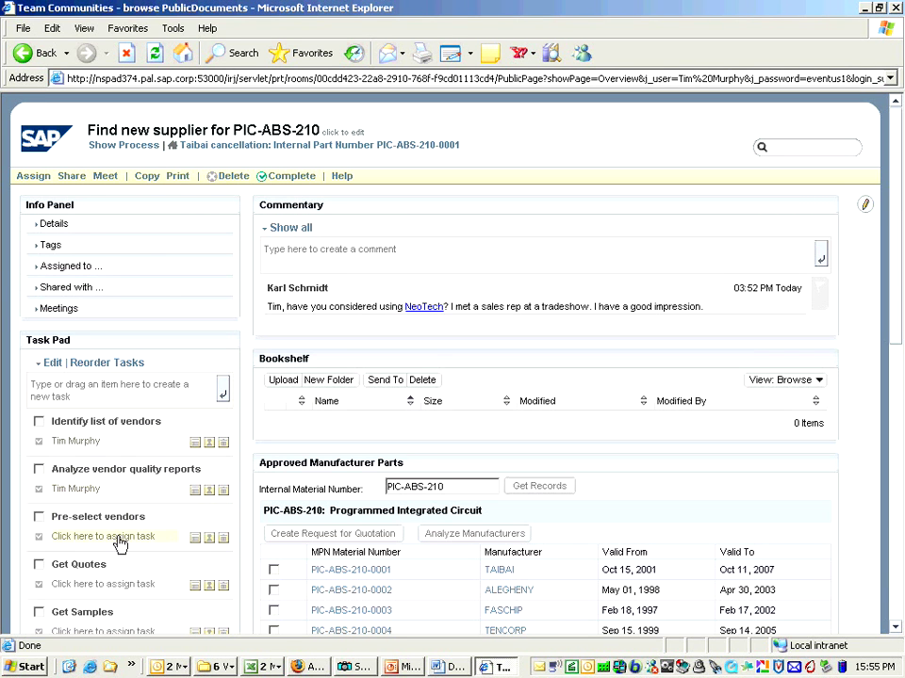
click(120, 543)
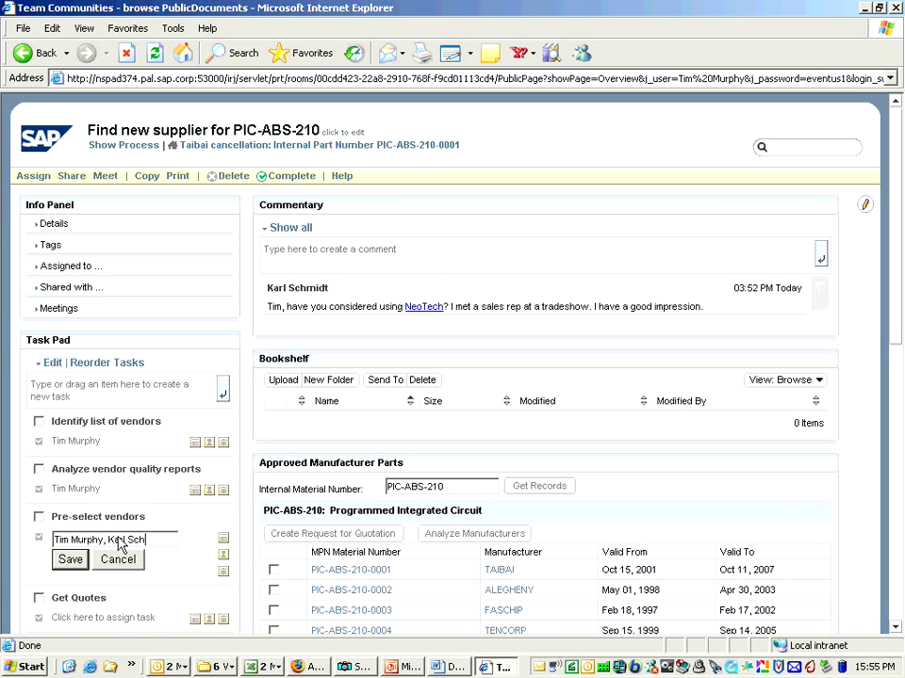
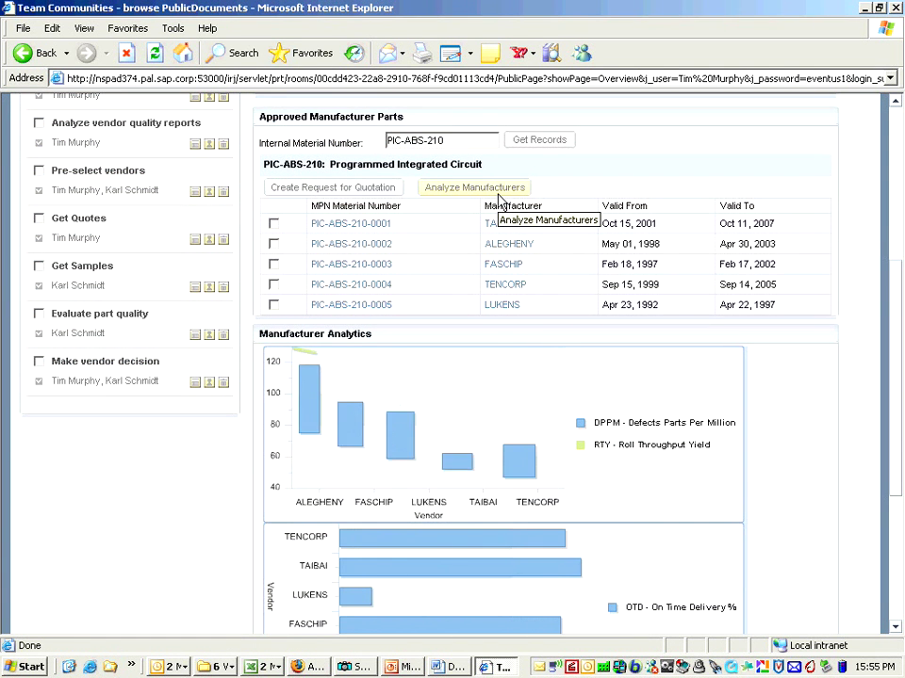
- Review the vendor charts, then start a reply comment to the NeoTech suggestion
scroll(499, 203, down, 1)
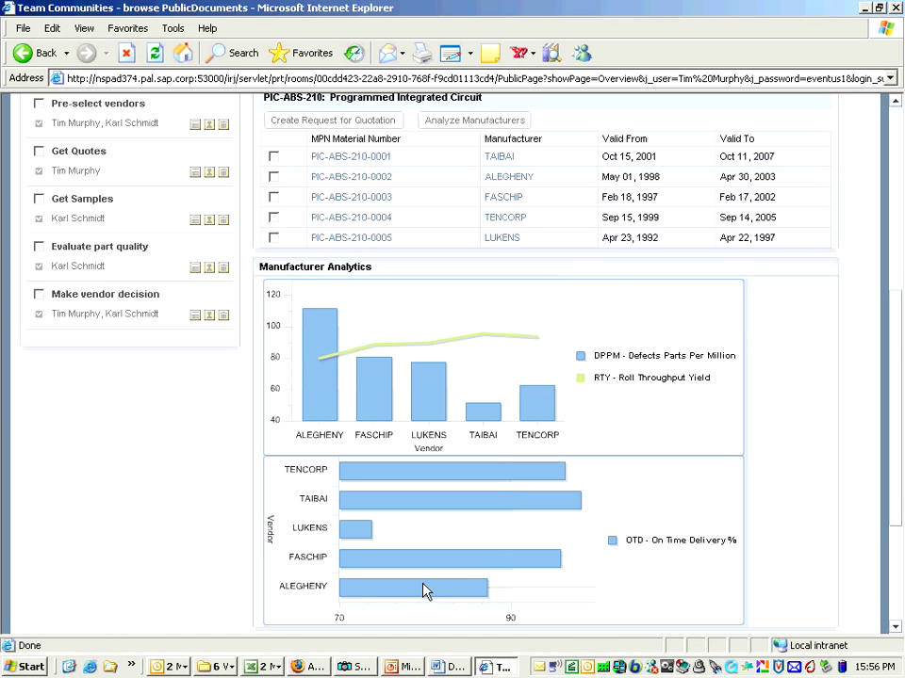
scroll(423, 590, up, 8)
click(410, 246)
- Post a reply about considering NeoTech and getting FasChip and TenCorp RFQs, and mark the vendor list task done
text(Yes, I wa)
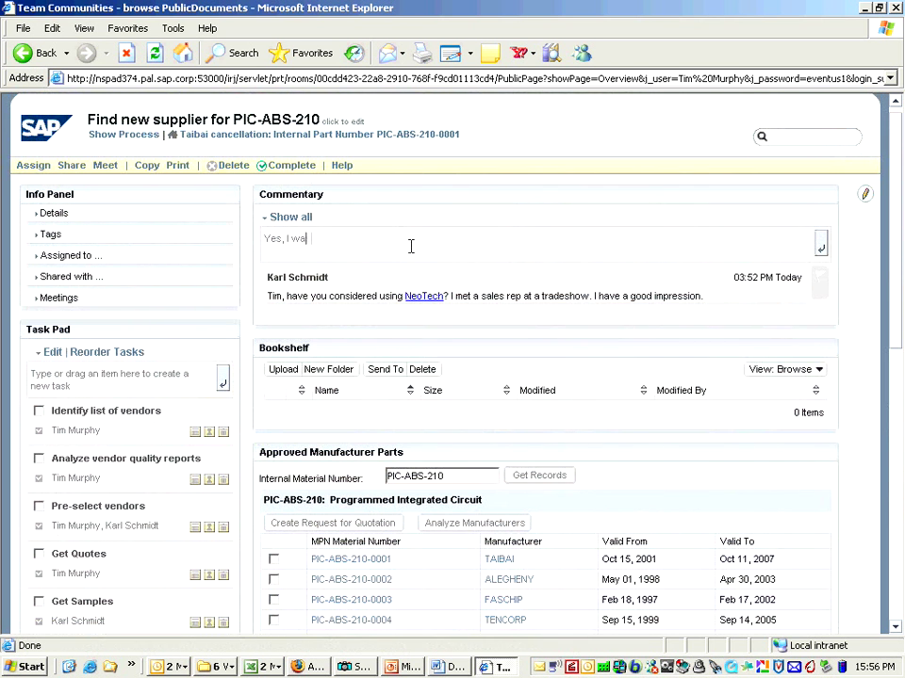
text(s considering them. Will also get)
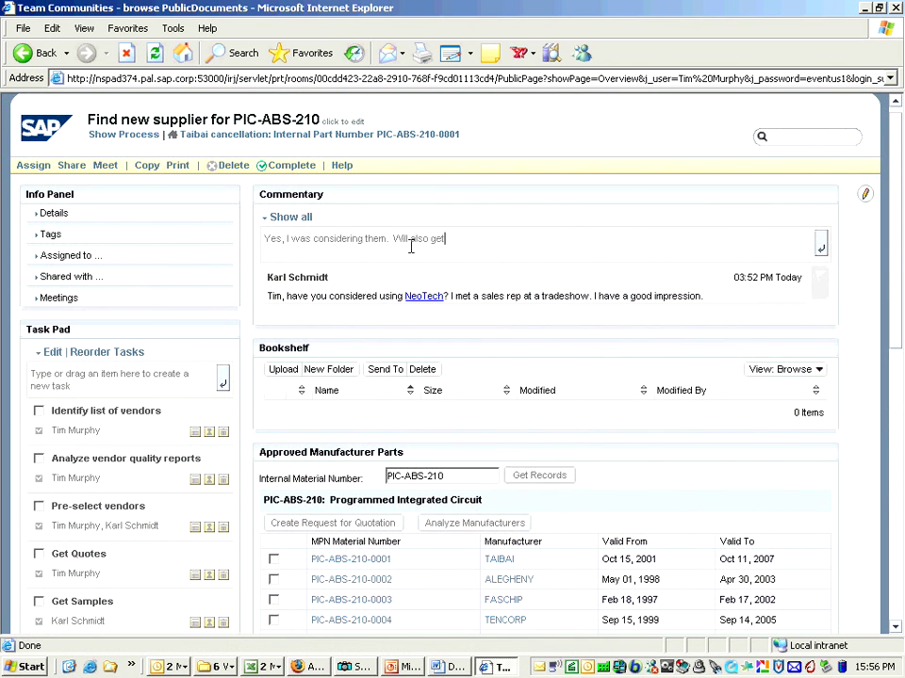
text( RFQs from FasChip and TenCorp based on prior history and experience)
key(Return)
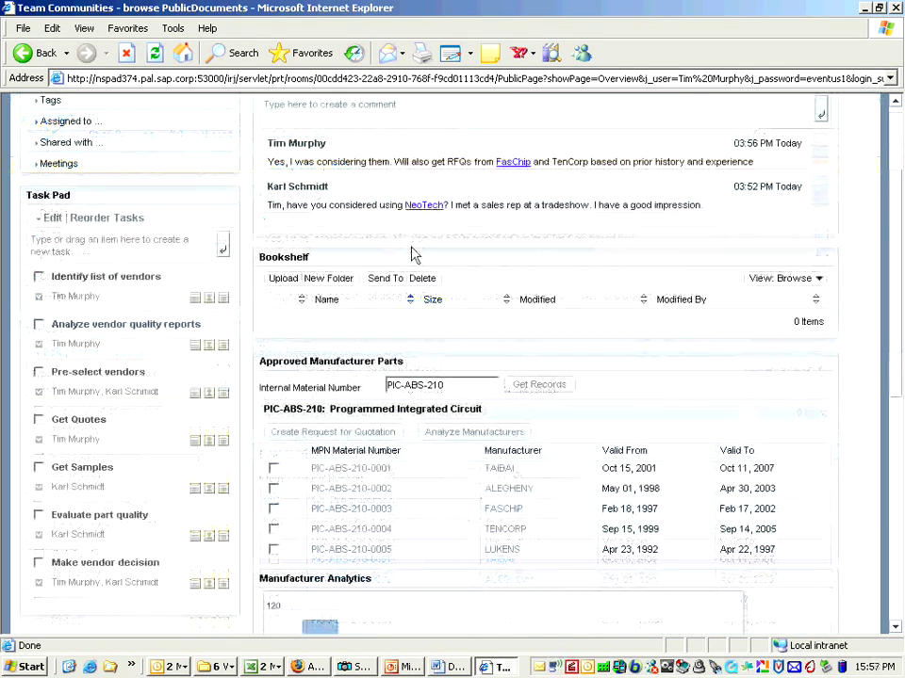
click(39, 278)
- Mark Pre-select vendors done, raise an RFQ for the FASCHIP part, then mark Get Quotes done
click(39, 278)
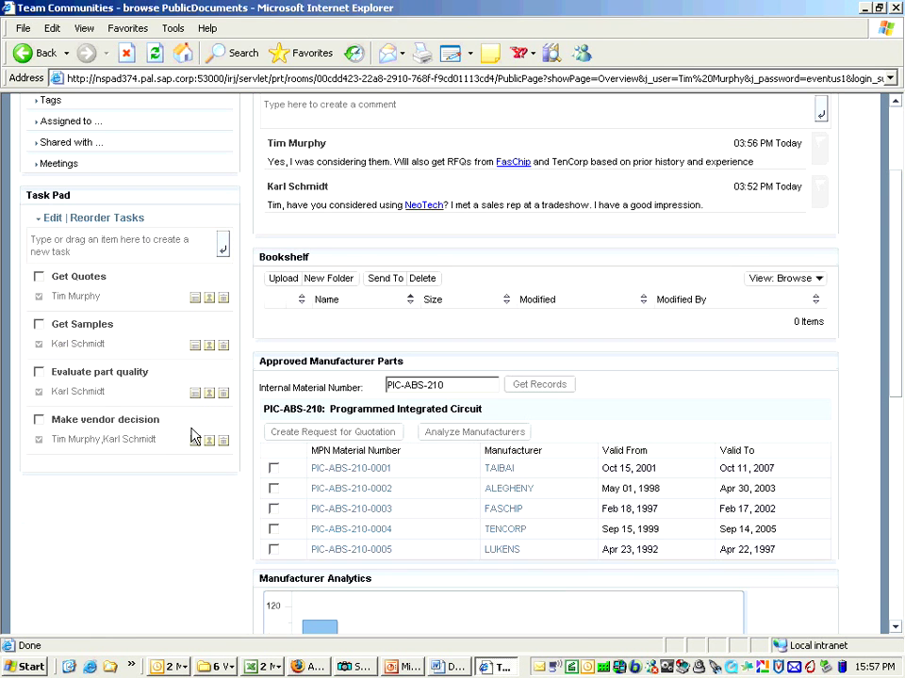
click(274, 510)
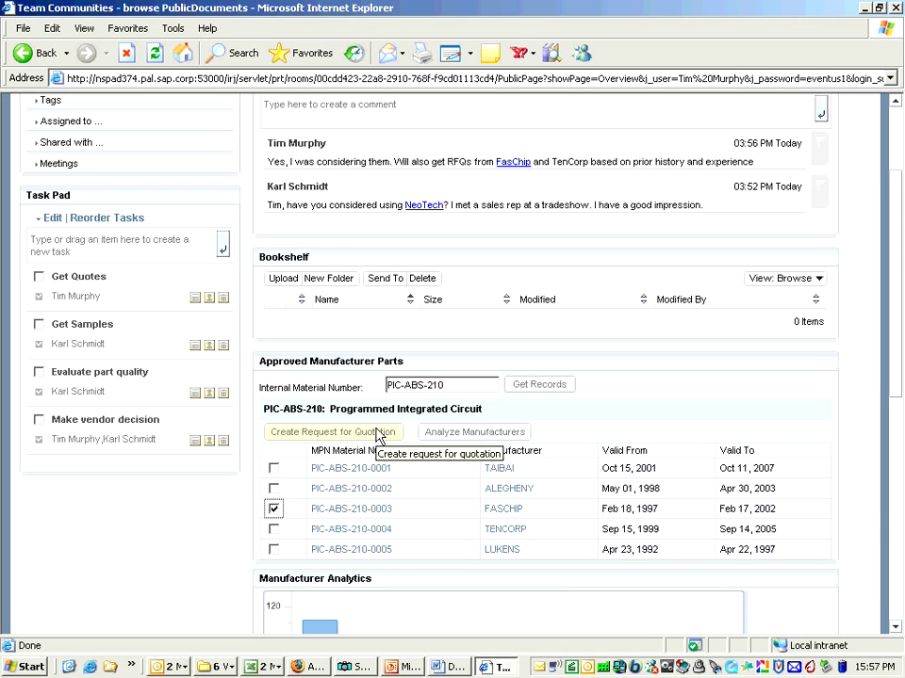
click(377, 435)
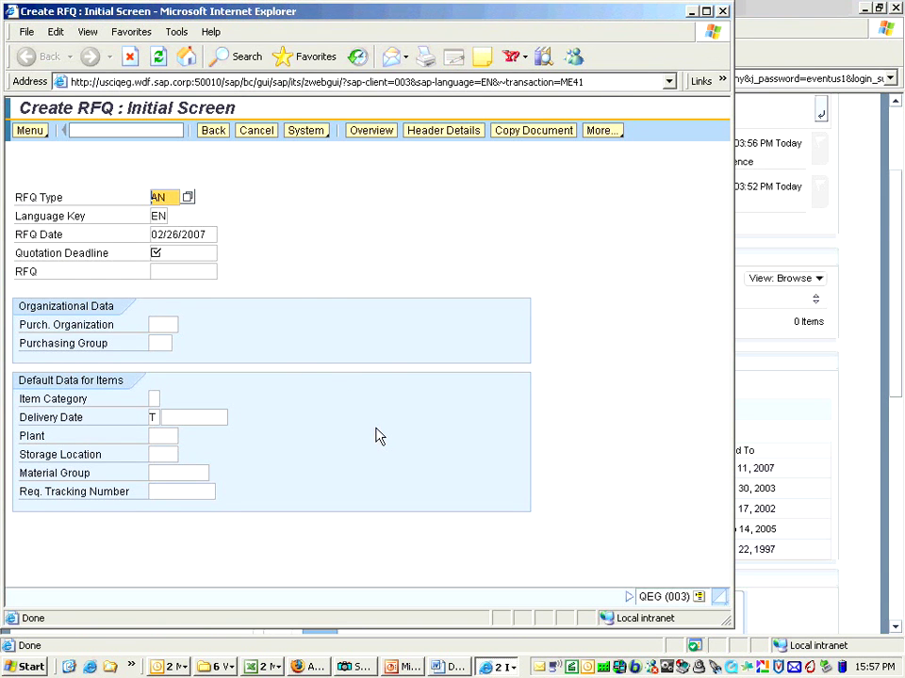
key(alt+F4)
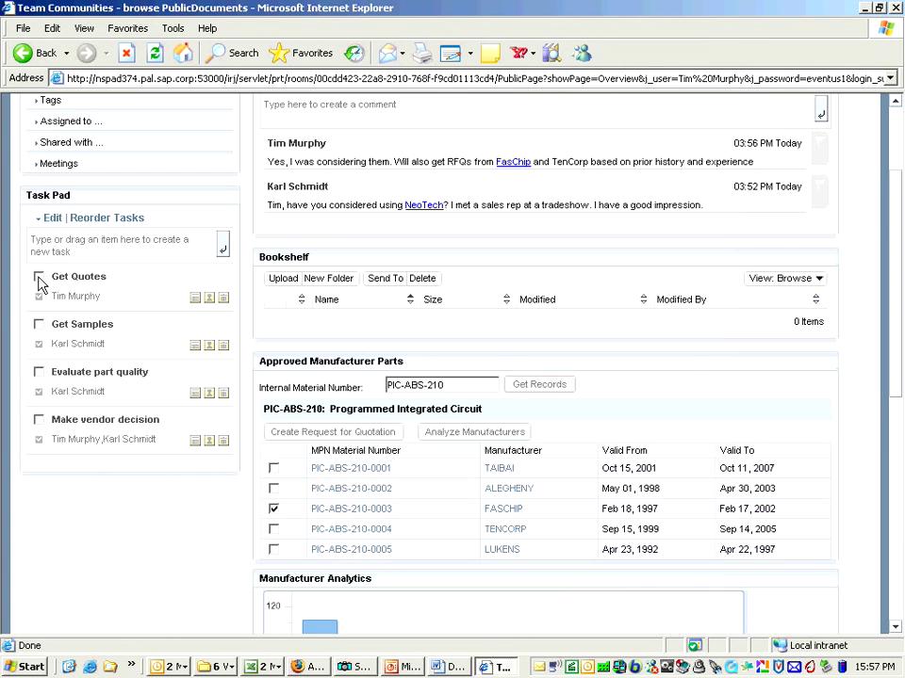
click(39, 277)
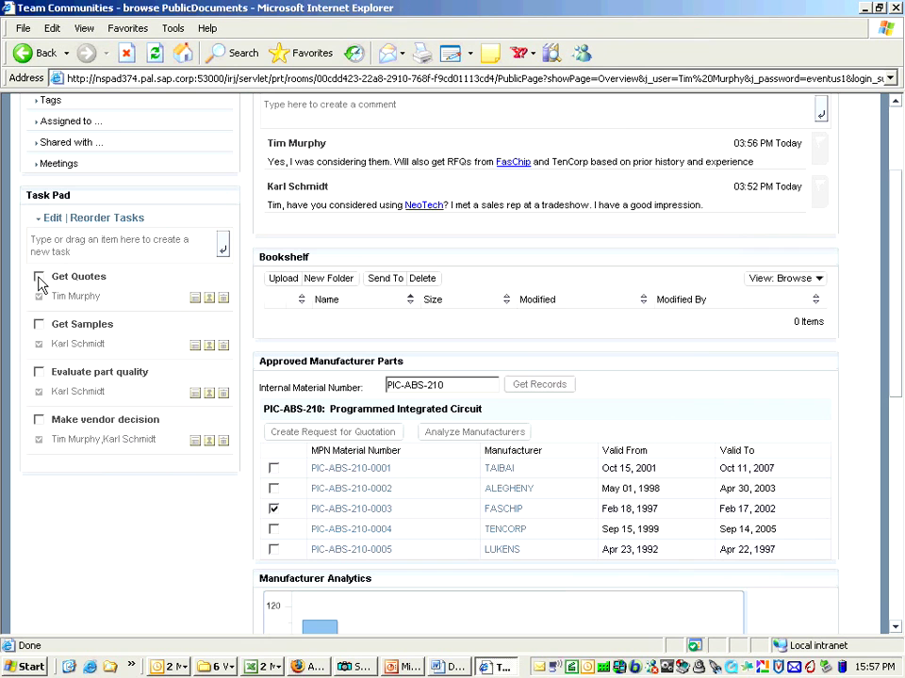
- Post the comment 'RFQs are sent' and close the workspace browser window
click(505, 111)
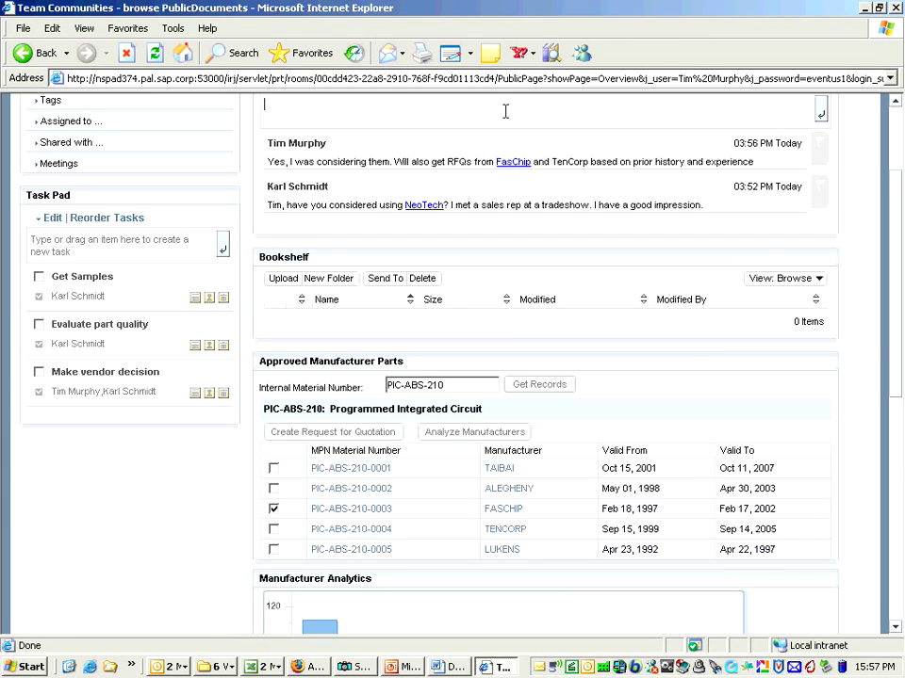
text(RFQs are sent)
key(Return)
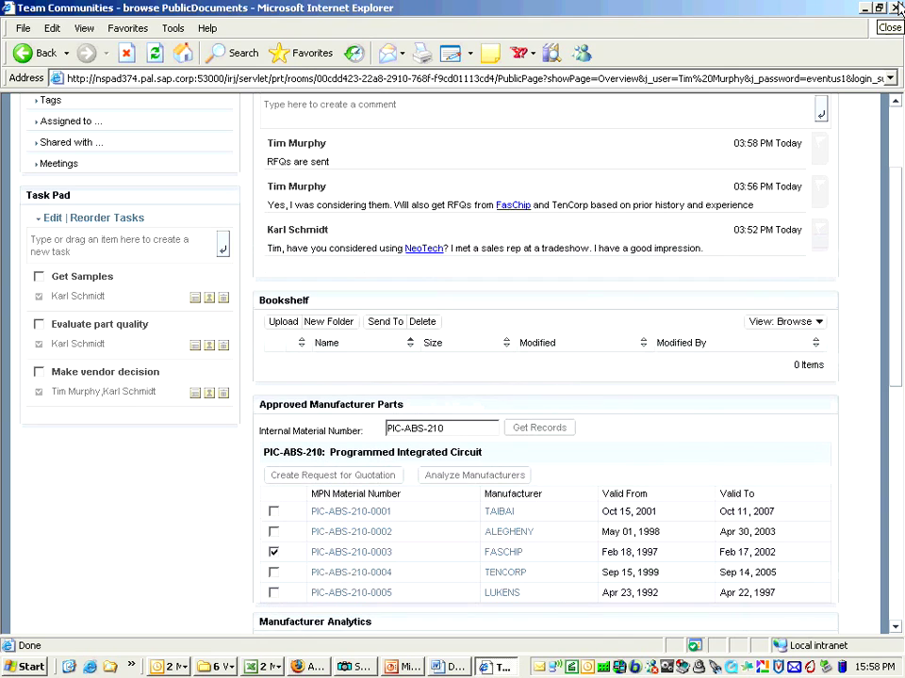
click(897, 7)
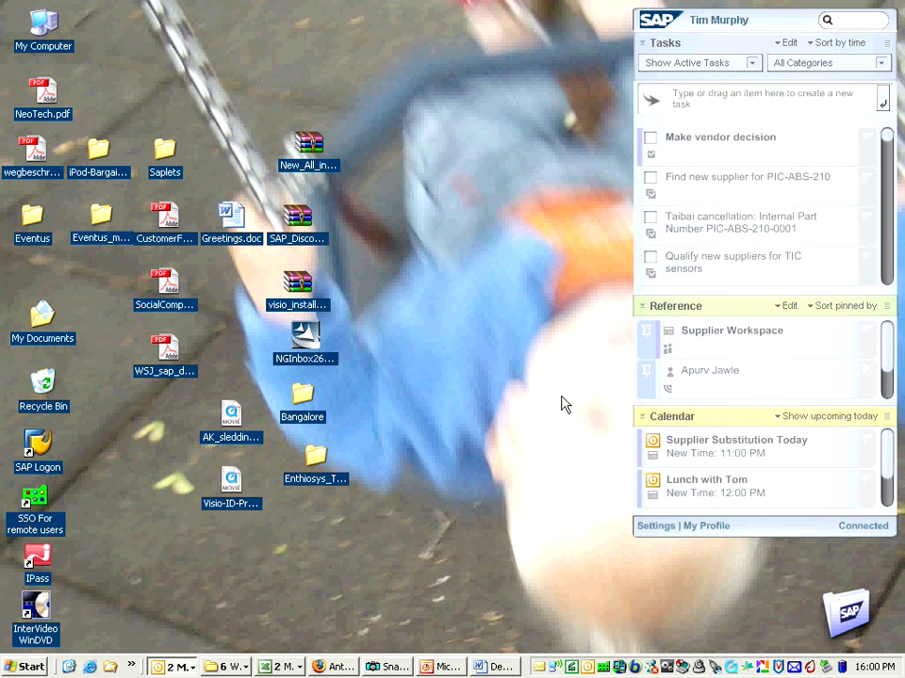
- Open the Find new supplier for PIC-ABS-210 task from the sidebar and scroll down its page
click(686, 186)
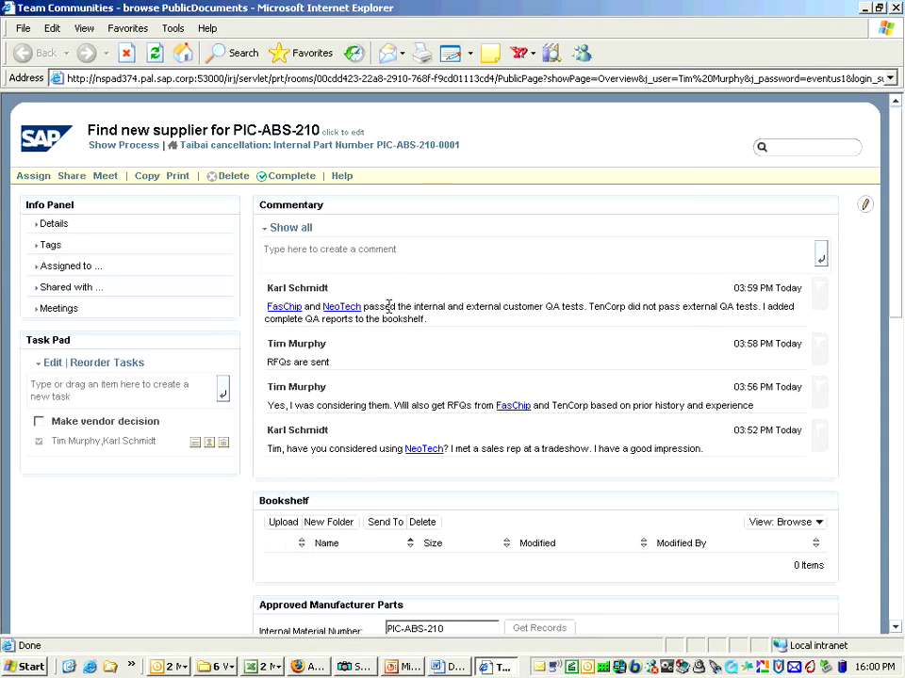
scroll(389, 306, down, 5)
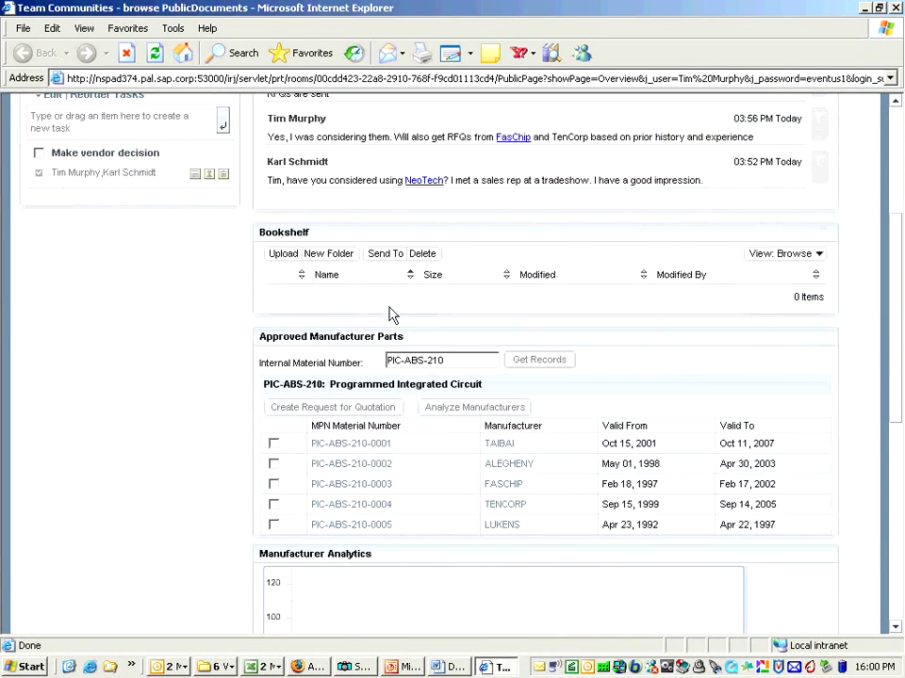
- Scroll down to review the FasChip, TenCorp and NeoTech quotes, then return to the top
scroll(392, 314, down, 5)
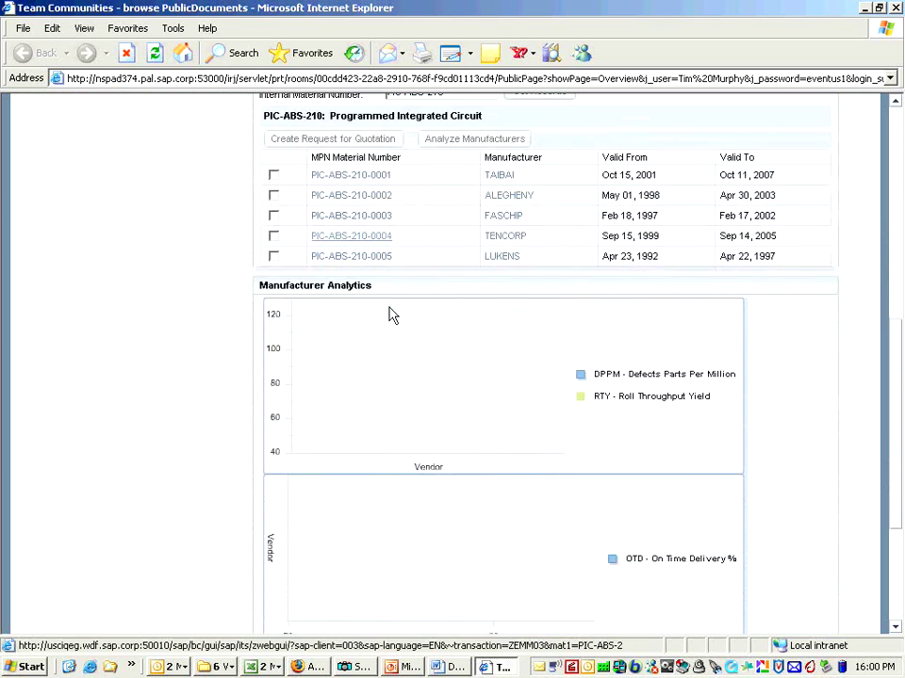
scroll(392, 314, down, 4)
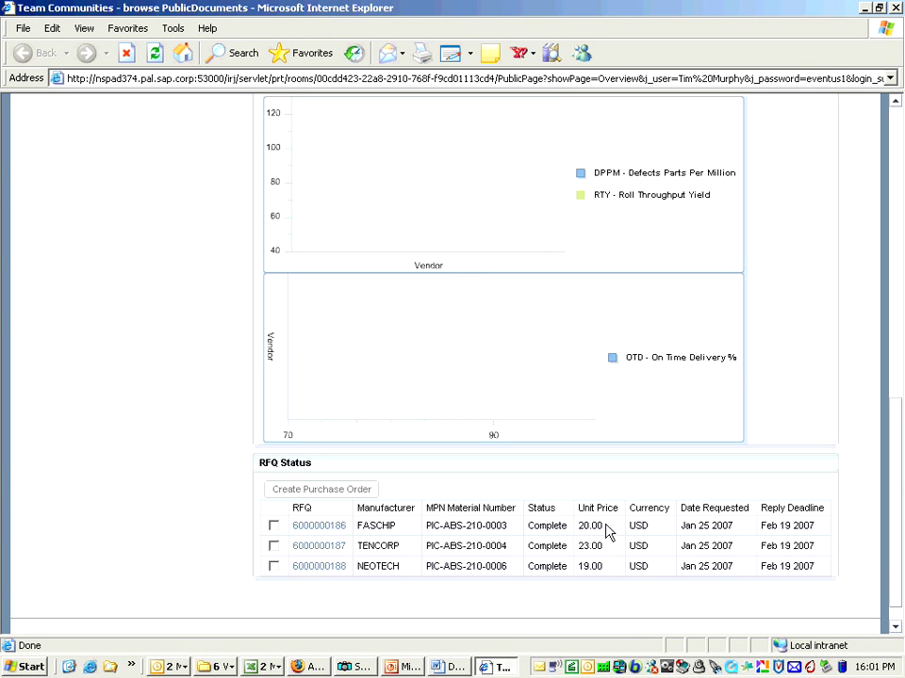
drag(898, 513, 898, 224)
- Post 'Decision is to go with NeoTech based on price and quality analysis.' and complete Make vendor decision
click(407, 259)
text(De)
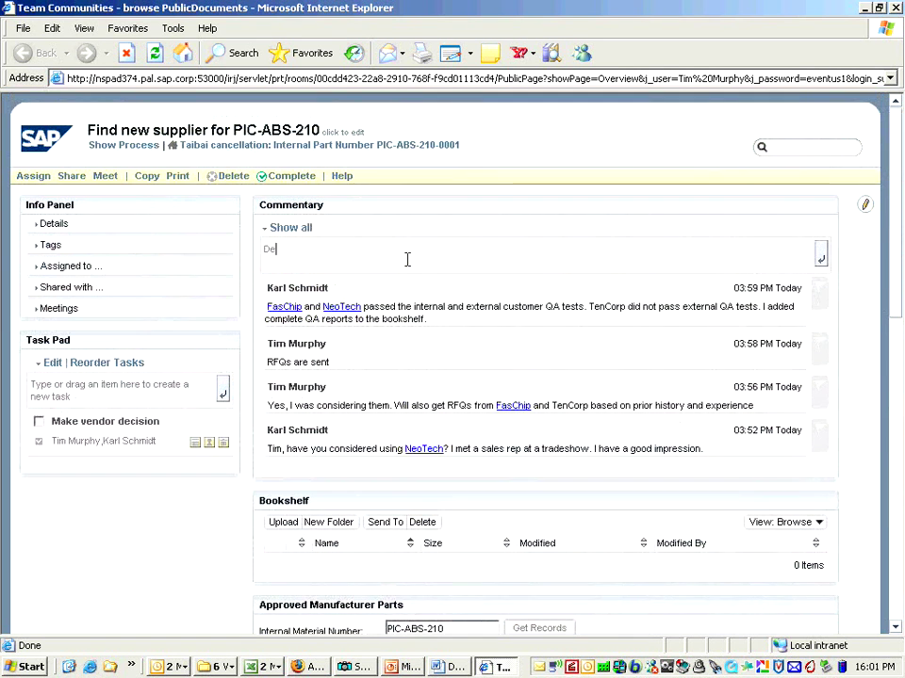
text(cision is to go with NeoTech bas)
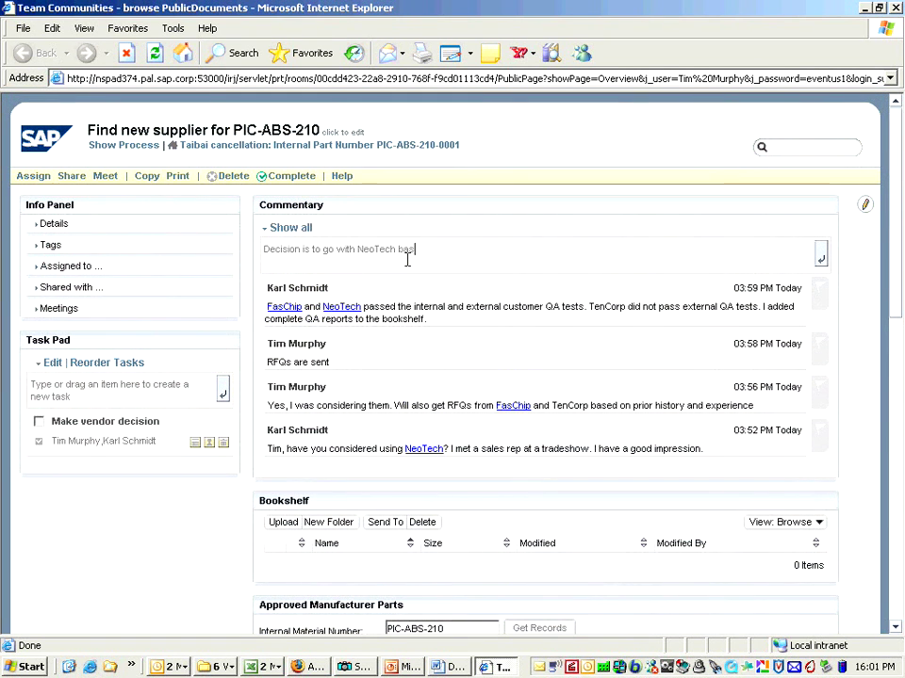
text(ed on price and quality analysis.)
key(Return)
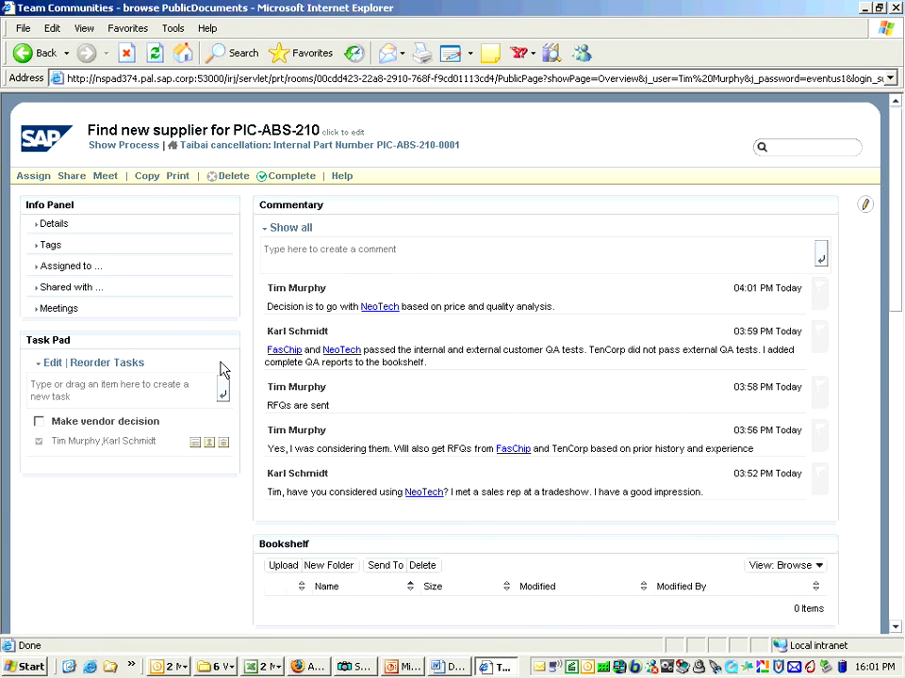
click(39, 424)
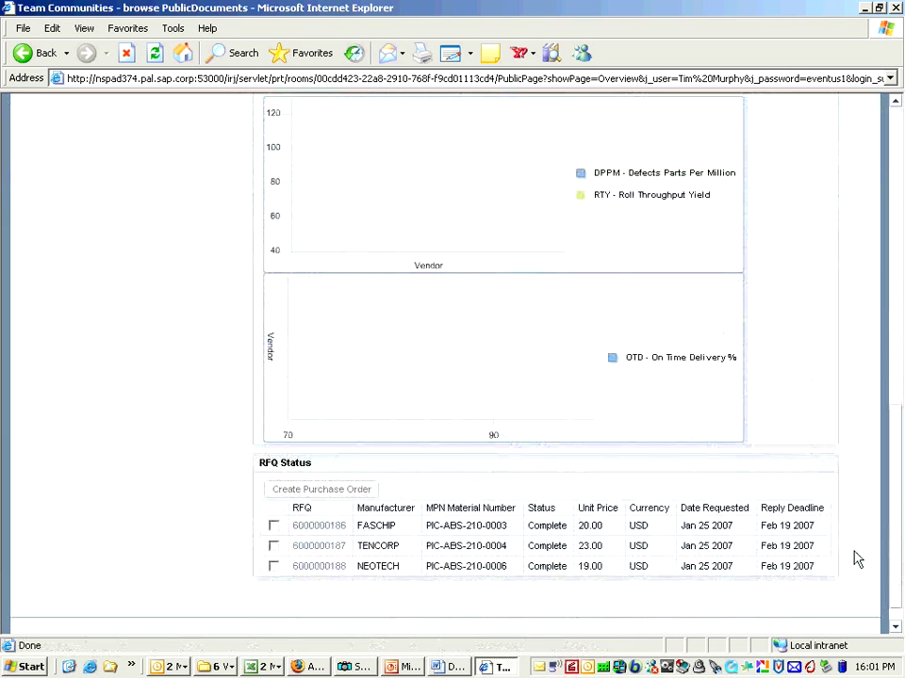
- Create a purchase order from the NEOTECH quote, then go to the Taibai cancellation workspace
click(274, 567)
click(275, 491)
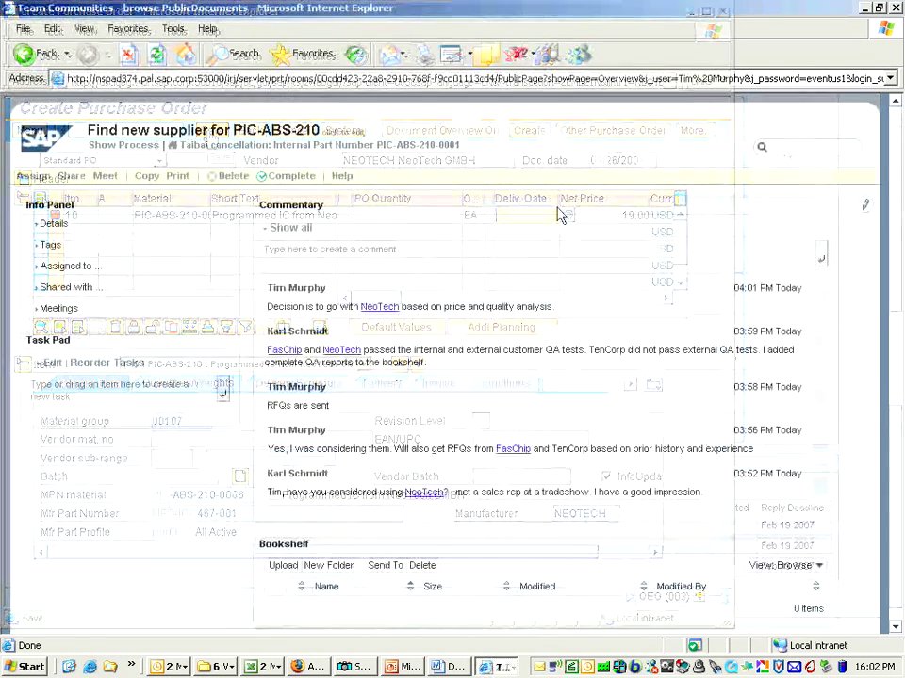
click(393, 146)
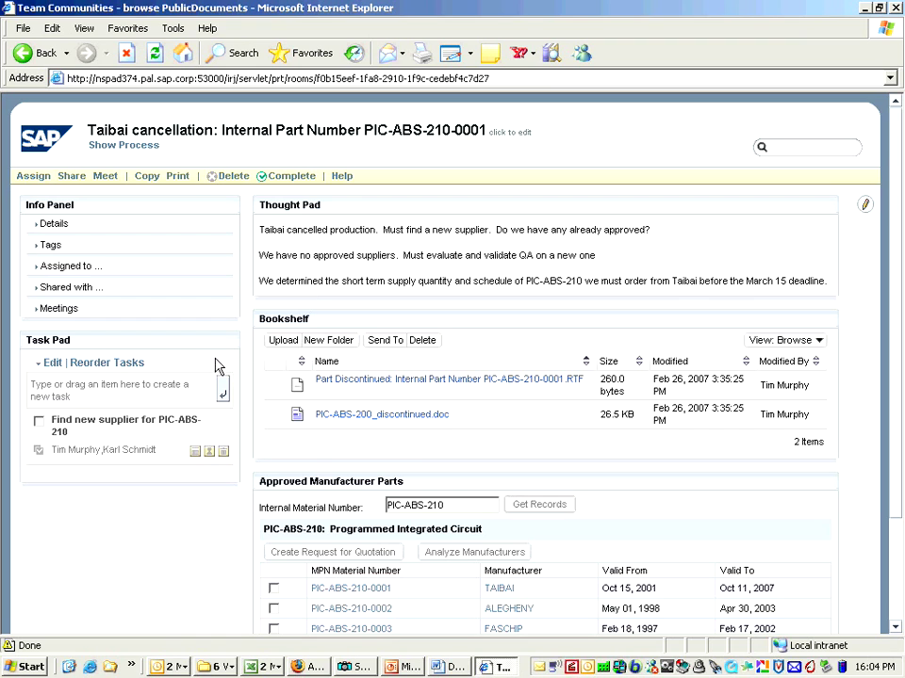
- Tick the Find new supplier for PIC-ABS-210 task as complete in the Task Pad
click(39, 423)
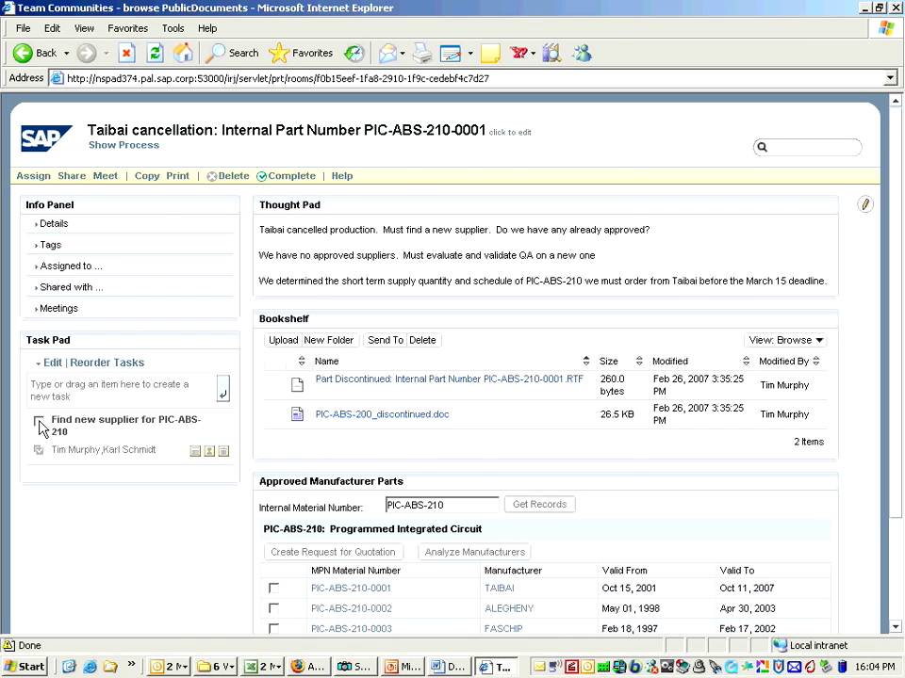